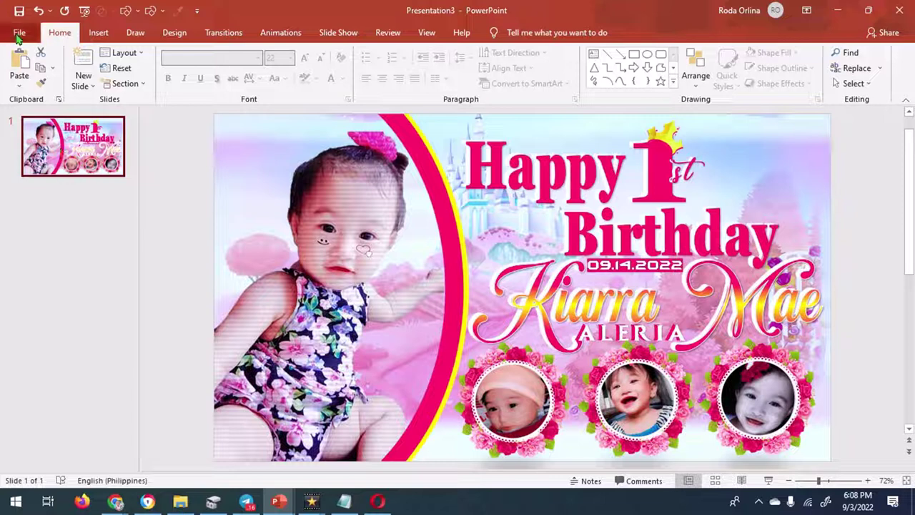
Export just the current slide as Presentation3.png, a PNG image, in the KIARRA folder.
left_click(40, 320)
left_click(208, 250)
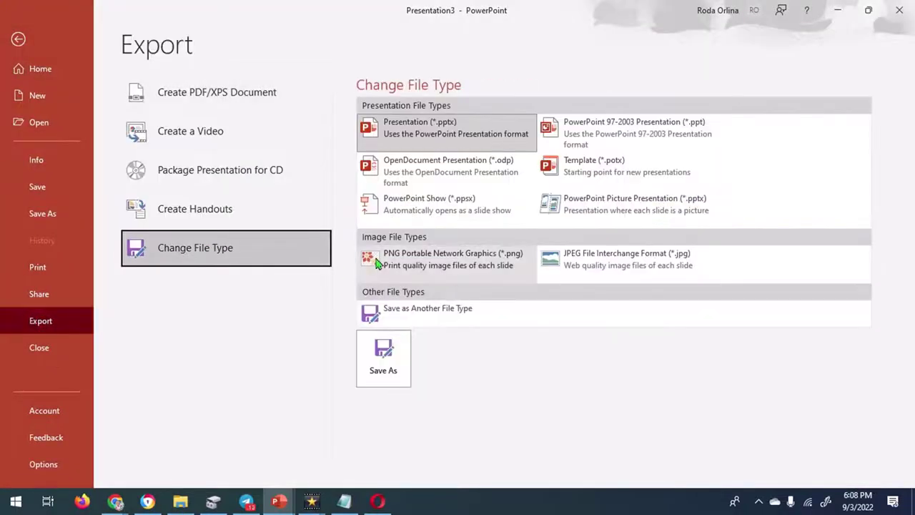
left_click(379, 265)
left_click(383, 358)
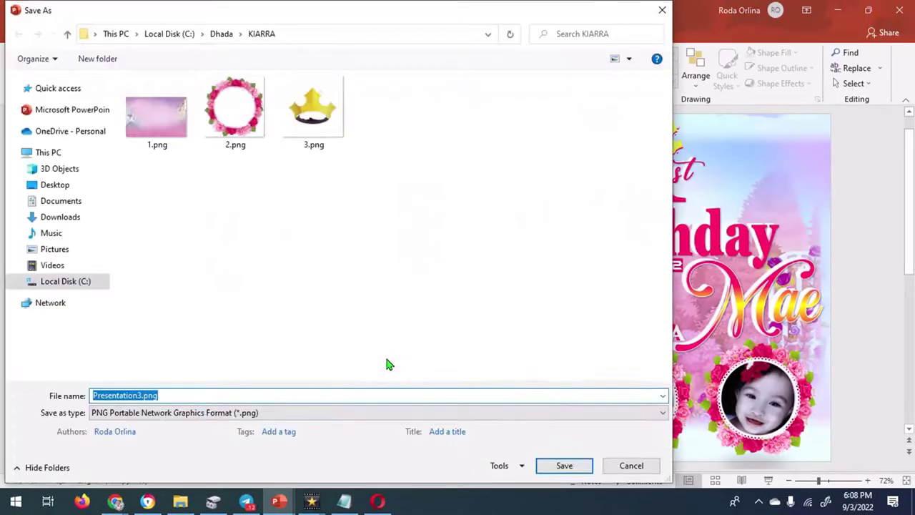
left_click(562, 465)
left_click(464, 288)
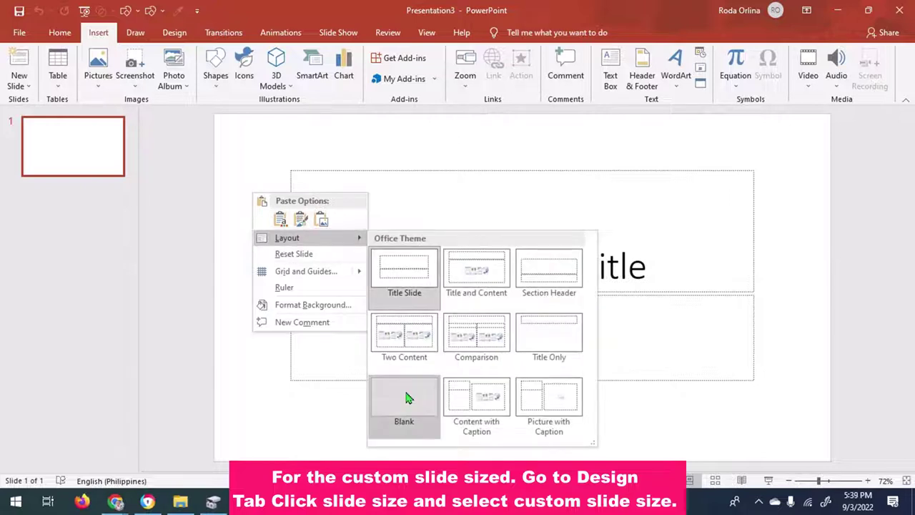
Switch the slide to Blank layout, keep the 13.333 x 7.5 in size, and insert the castle picture.
left_click(409, 397)
left_click(174, 32)
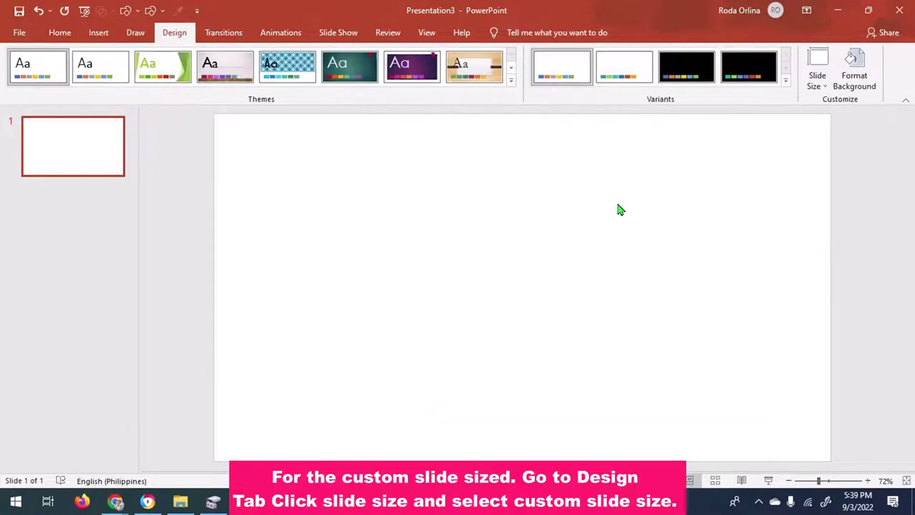
left_click(817, 72)
left_click(830, 160)
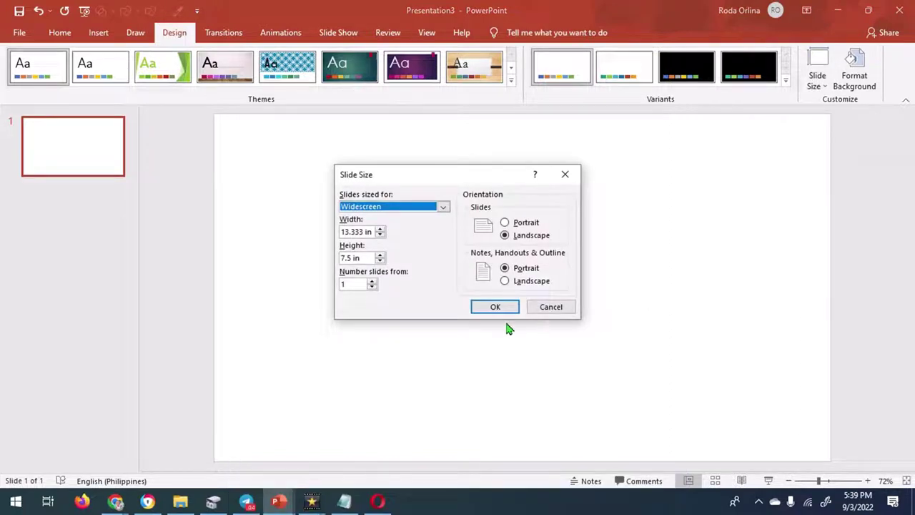
left_click(483, 310)
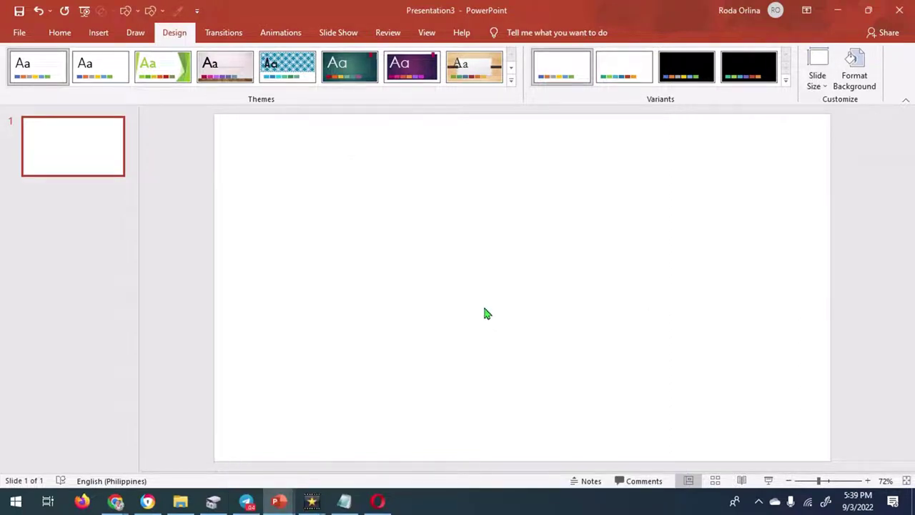
left_click(100, 32)
left_click(110, 85)
Enlarge the castle picture to the slide's width and crop its bottom to slide height.
left_click_drag(670, 306, 705, 292)
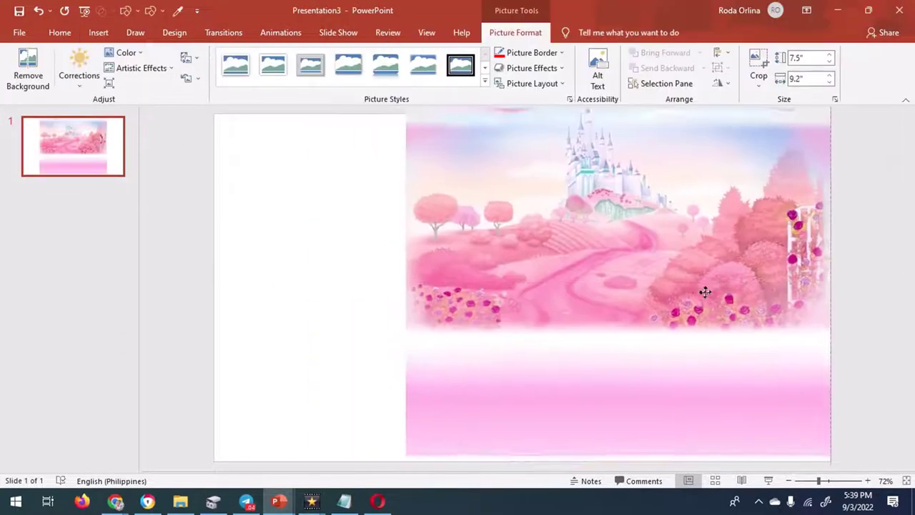
left_click_drag(405, 457, 214, 466)
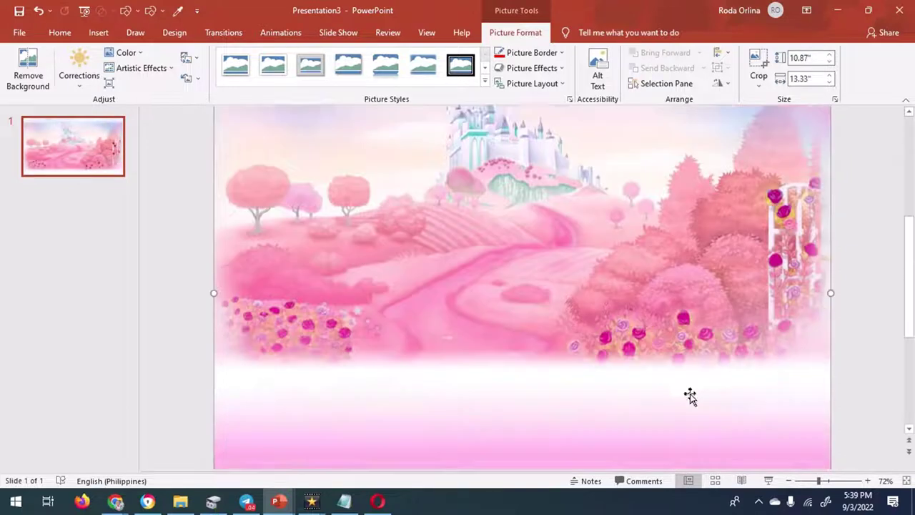
left_click_drag(519, 457, 506, 309)
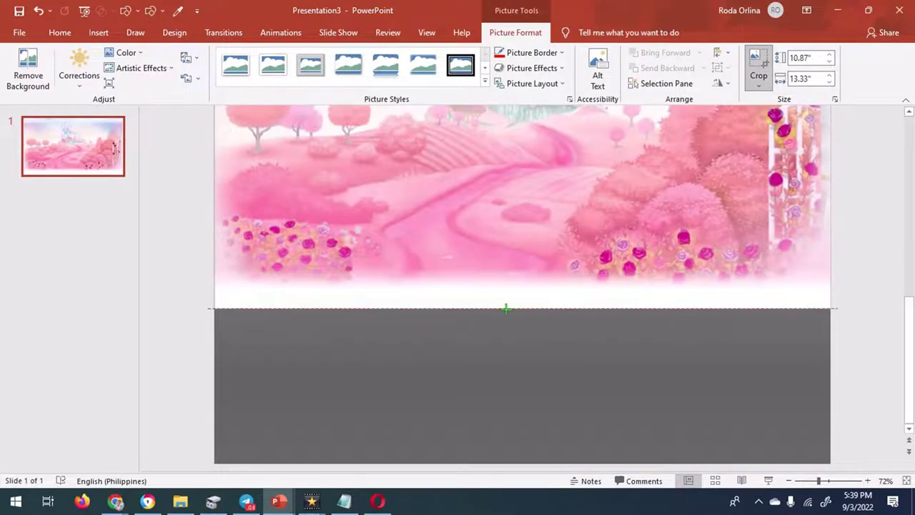
left_click(863, 374)
Recolour the castle background with a cooler colour tone.
left_click(224, 170)
left_click(126, 52)
left_click(149, 162)
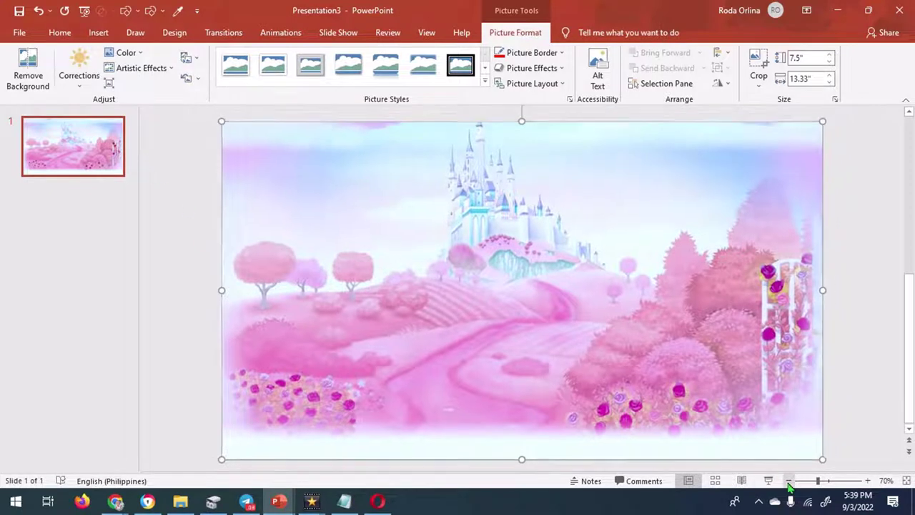
left_click(174, 228)
Browse this device's KIARRA folder for another picture to insert.
left_click(100, 34)
left_click(98, 72)
left_click(118, 116)
Insert the baby photo, move it to the slide's left half, and apply a brightness/contrast preset.
double_click(844, 107)
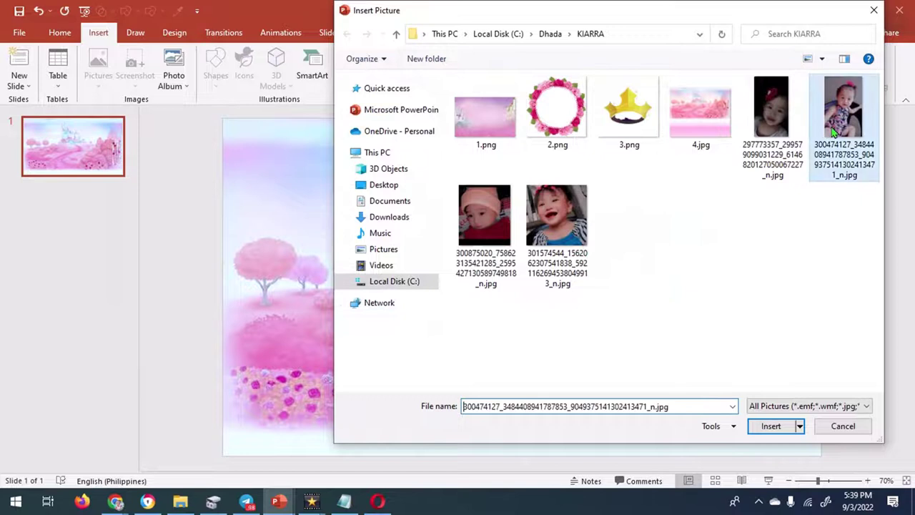
left_click_drag(572, 336, 379, 336)
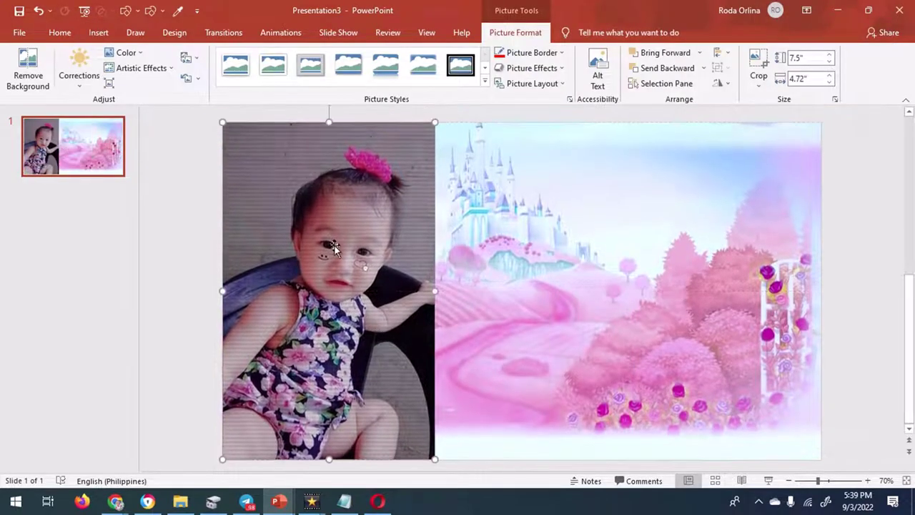
left_click(124, 52)
left_click(193, 174)
left_click(79, 77)
left_click(152, 365)
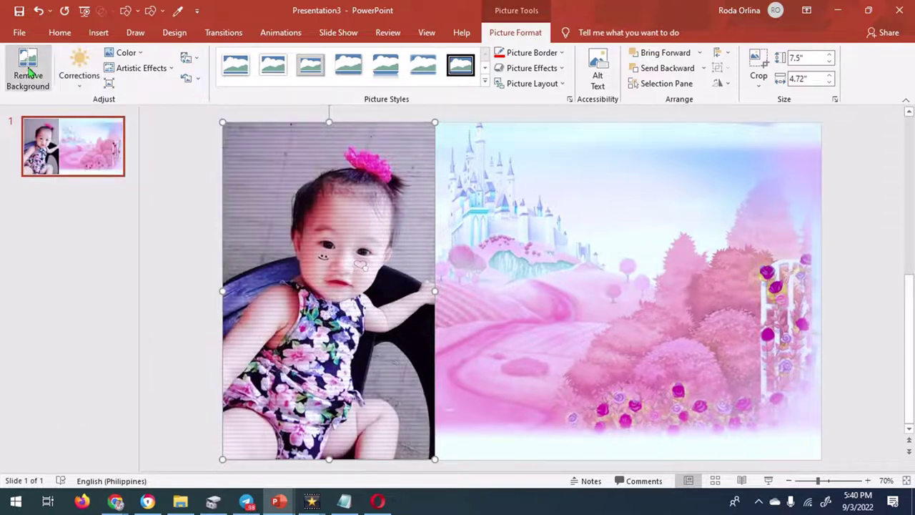
Remove the photo's background, keeping her hair, arm and legs and removing the dark chair.
left_click(27, 72)
left_click(26, 74)
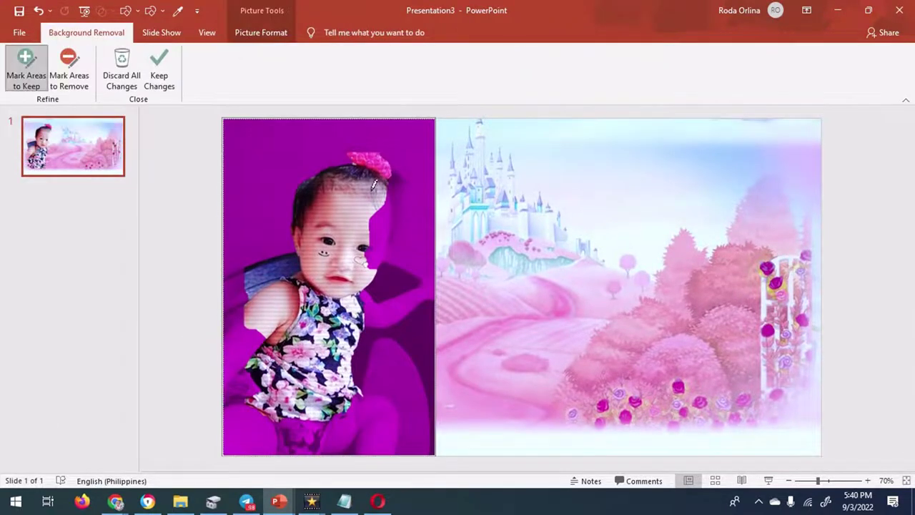
left_click_drag(361, 303, 399, 309)
left_click_drag(439, 281, 437, 283)
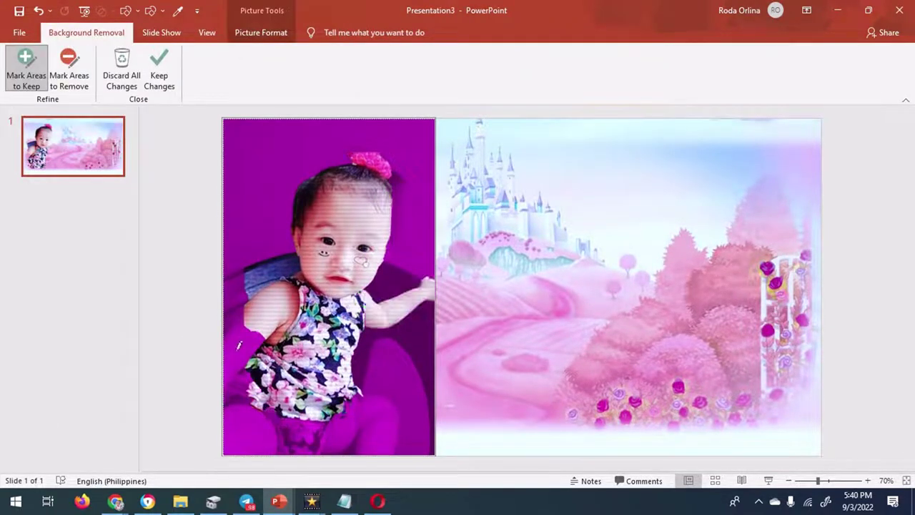
left_click_drag(236, 417, 393, 421)
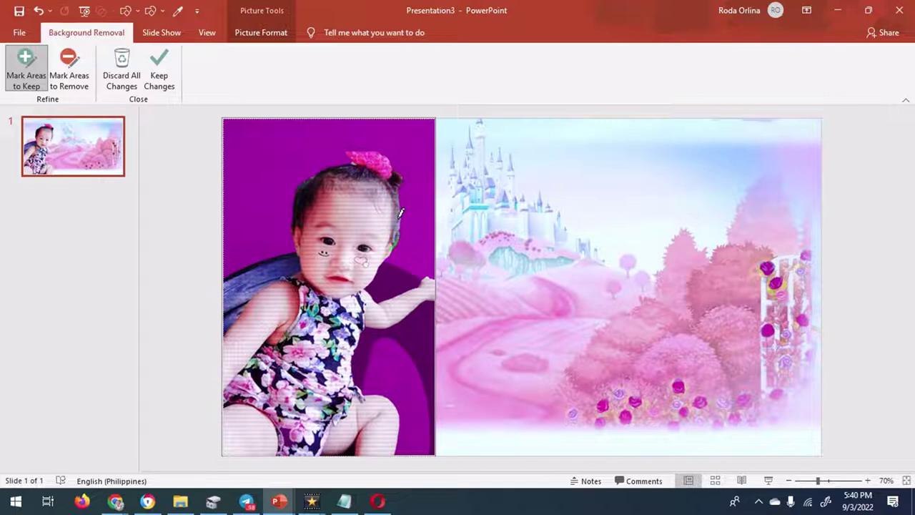
left_click(63, 71)
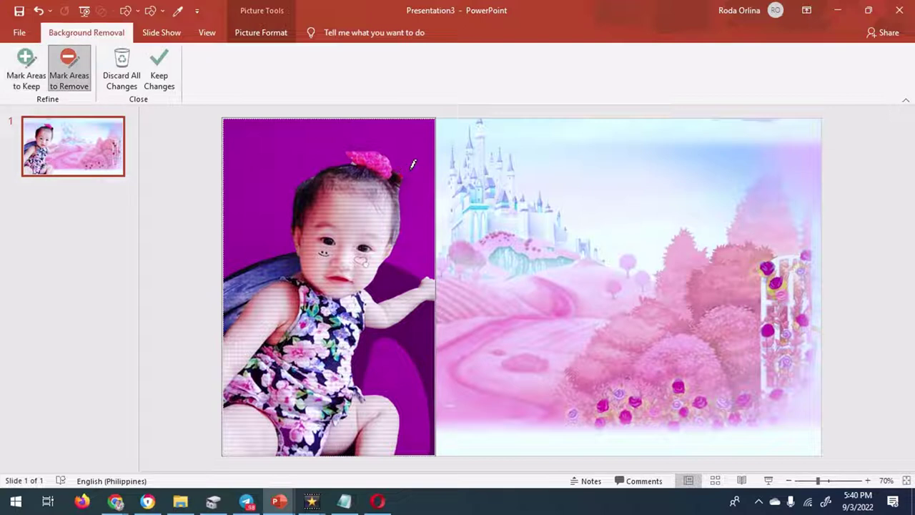
left_click(26, 70)
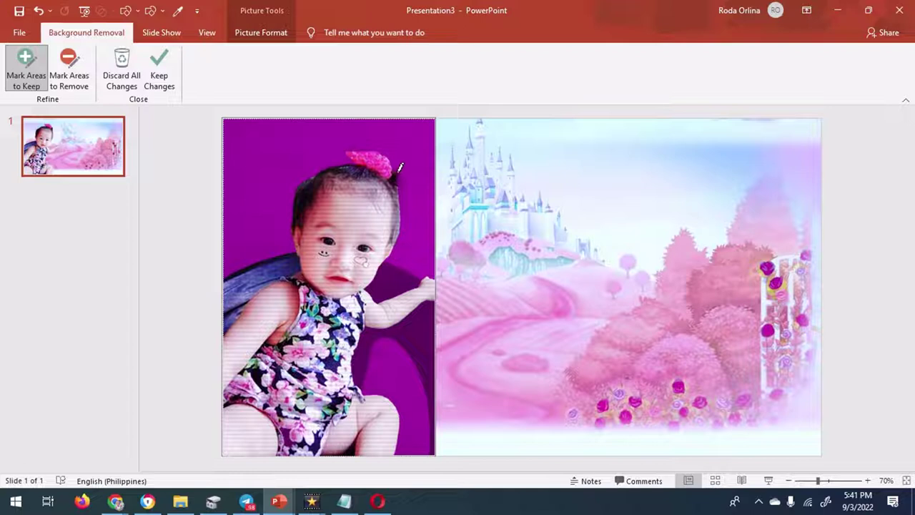
left_click(69, 68)
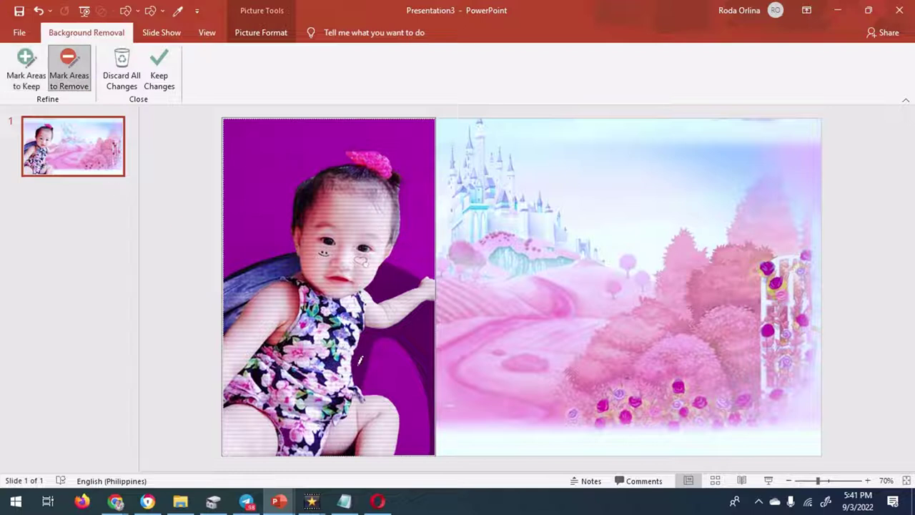
left_click_drag(231, 303, 237, 312)
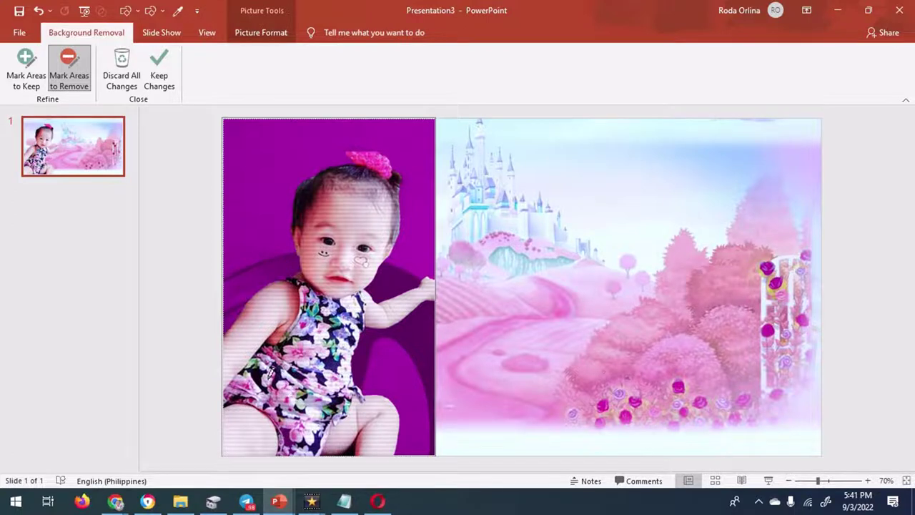
left_click(154, 84)
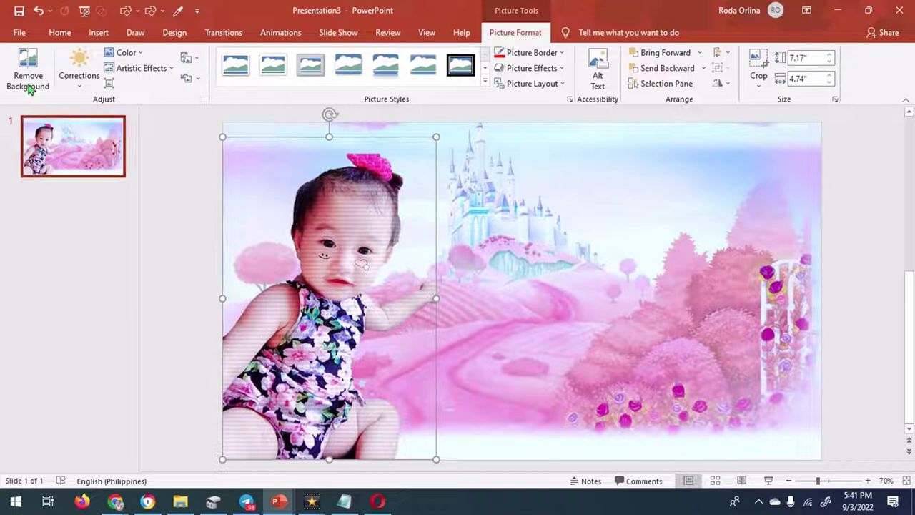
Draw a large oval, about 9.63 by 7.31 in, over the baby photo on the left.
left_click(100, 33)
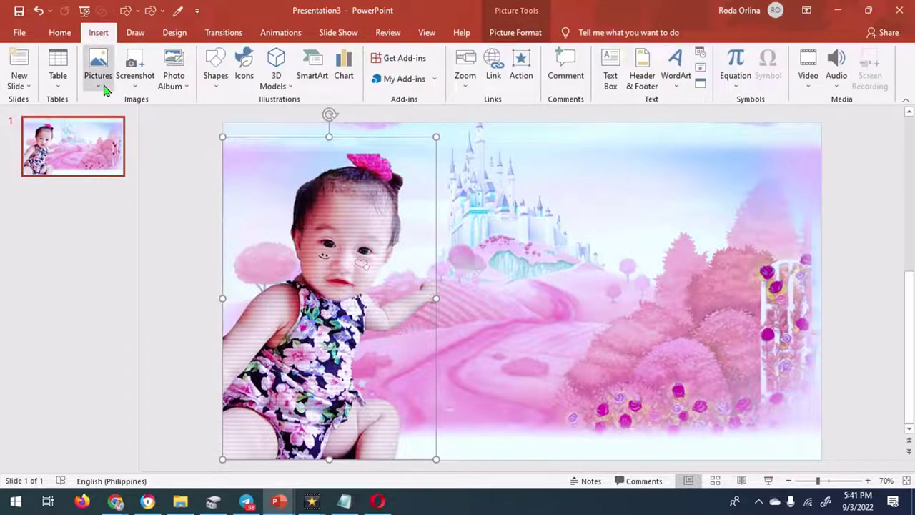
left_click(217, 80)
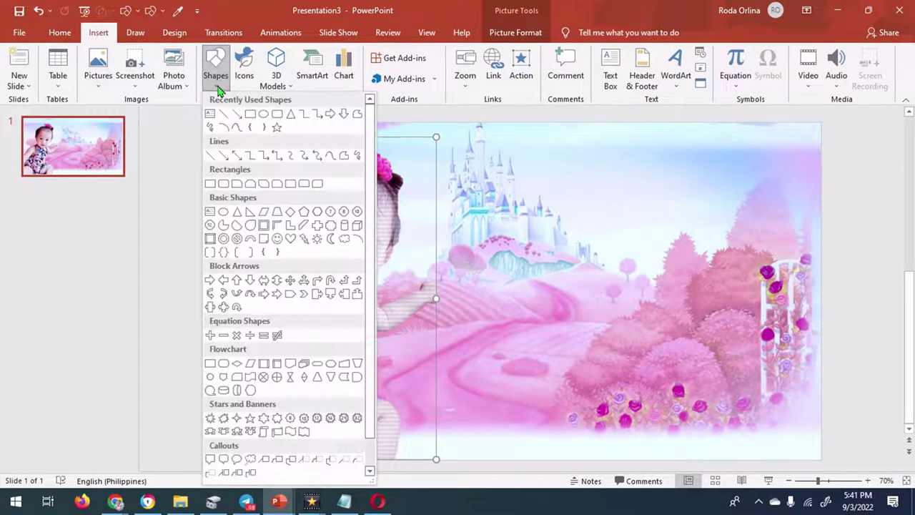
left_click(223, 213)
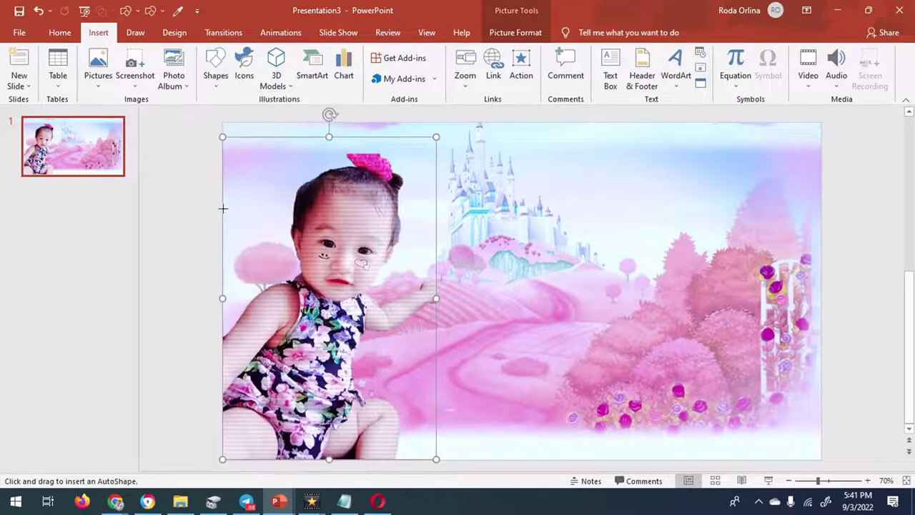
scroll(296, 272, "down", 2)
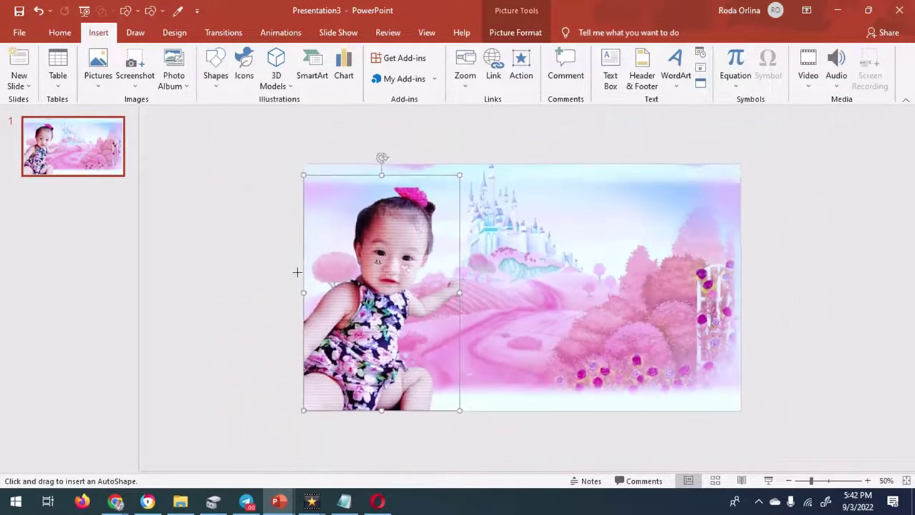
mouse_move(265, 136)
left_mouse_down()
mouse_move(483, 447)
mouse_move(465, 449)
left_mouse_up()
left_click_drag(262, 295, 228, 295)
left_click_drag(371, 324, 405, 341)
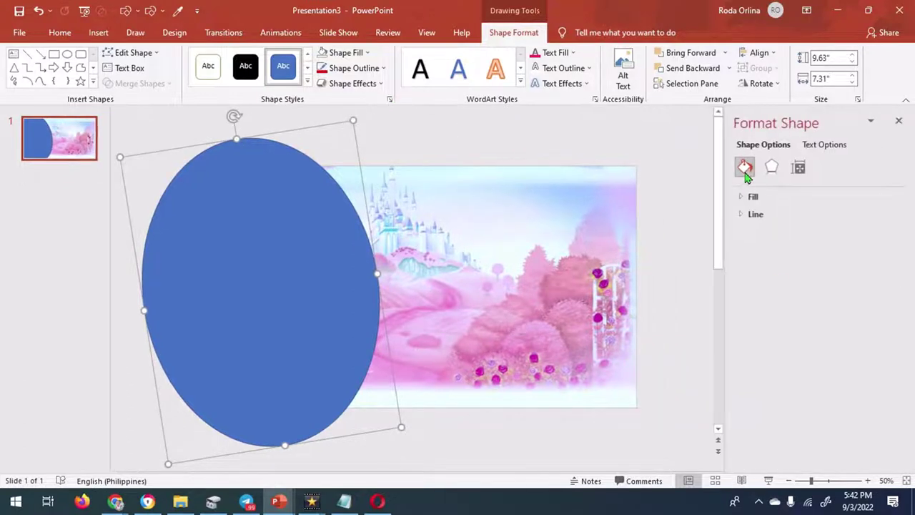
Set the oval's fill to 46% transparency and give it a pink standard-colour outline.
left_click(752, 196)
left_click_drag(809, 336, 822, 336)
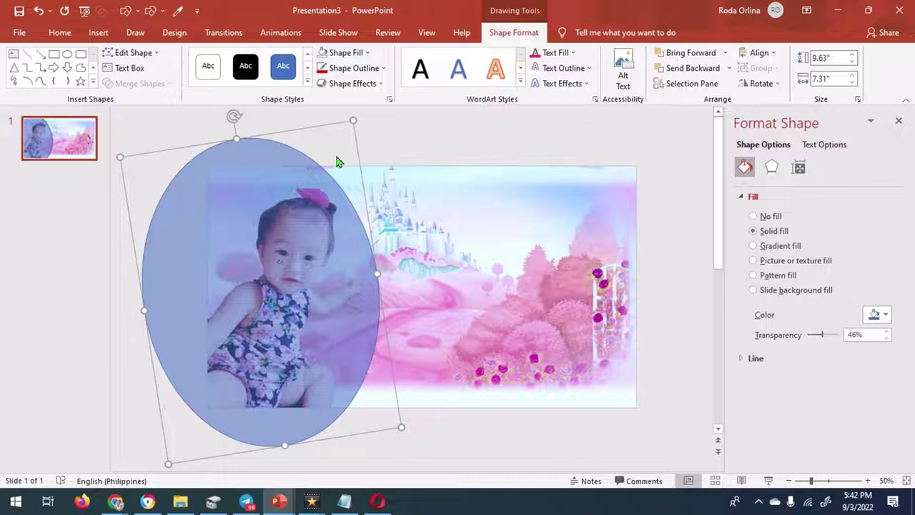
left_click(368, 68)
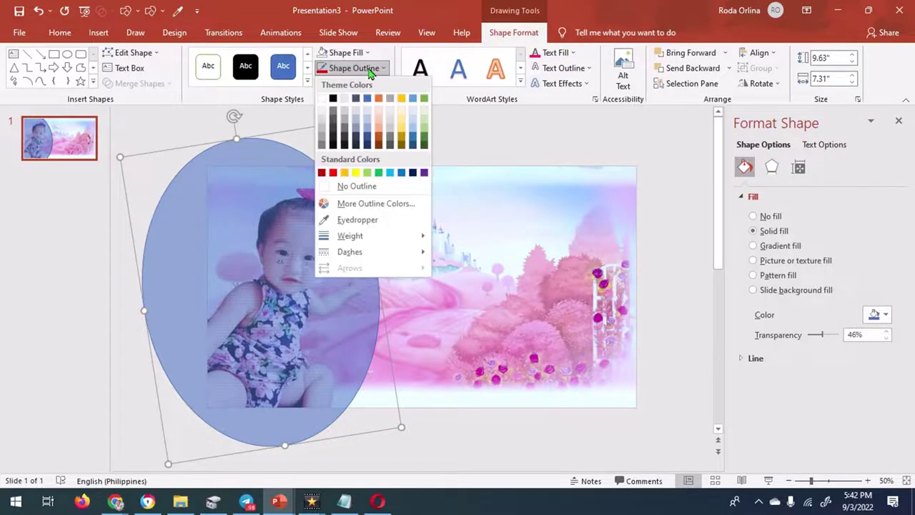
left_click(360, 204)
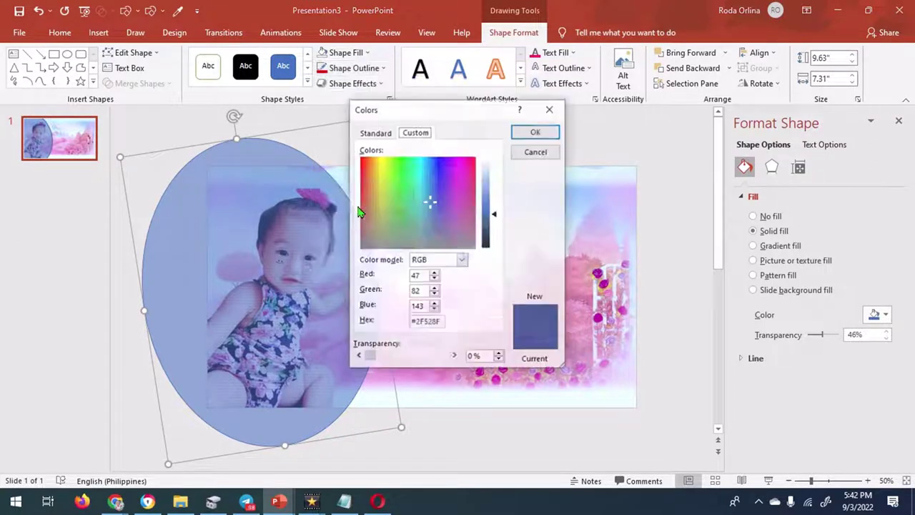
left_click(369, 135)
left_click(447, 239)
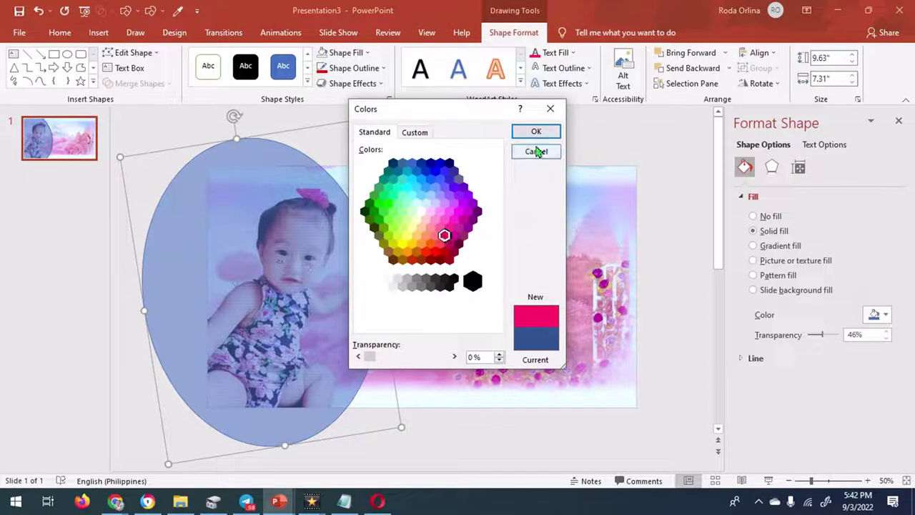
left_click(536, 131)
Make the oval's outline 20 pt wide and remove its fill.
left_click(384, 69)
mouse_move(350, 262)
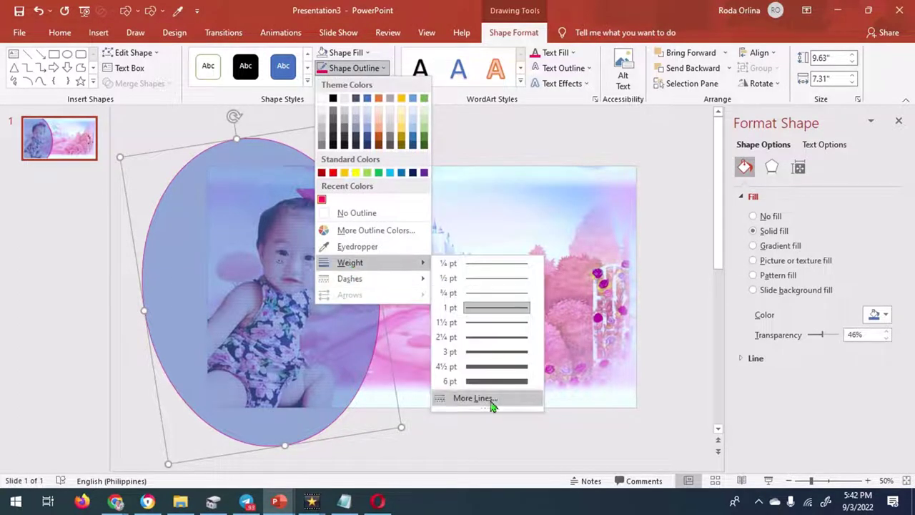
left_click(491, 403)
left_click_drag(878, 309, 780, 313)
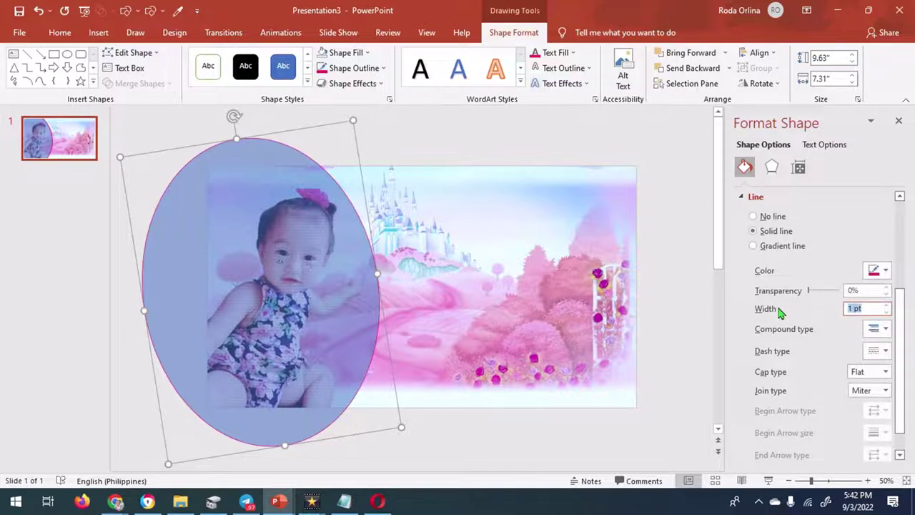
type("20")
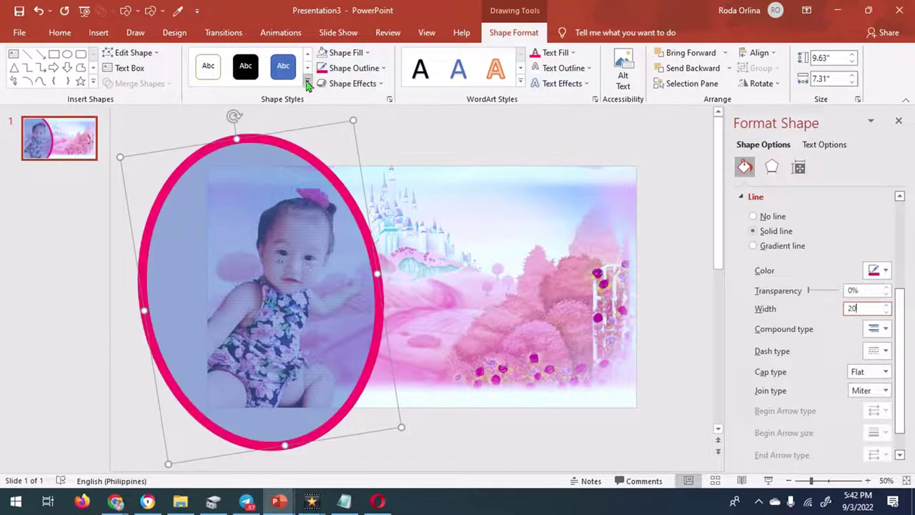
left_click(346, 53)
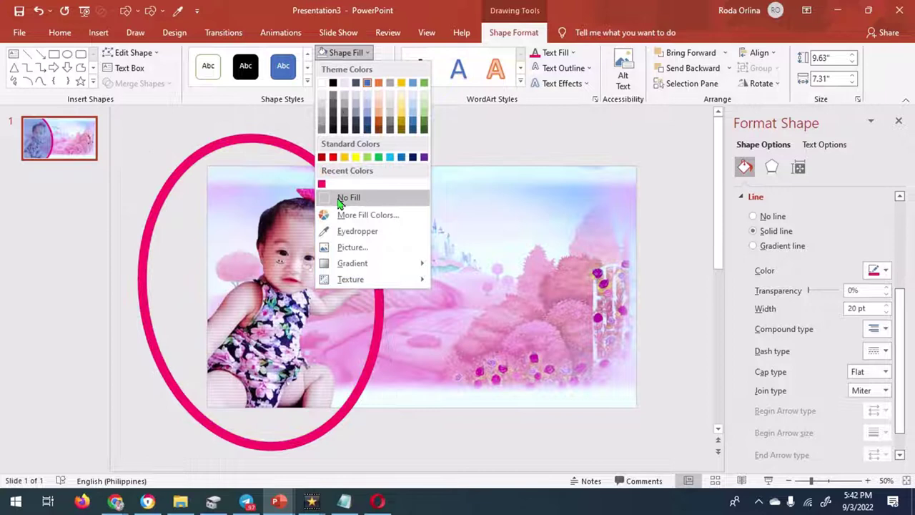
left_click(339, 202)
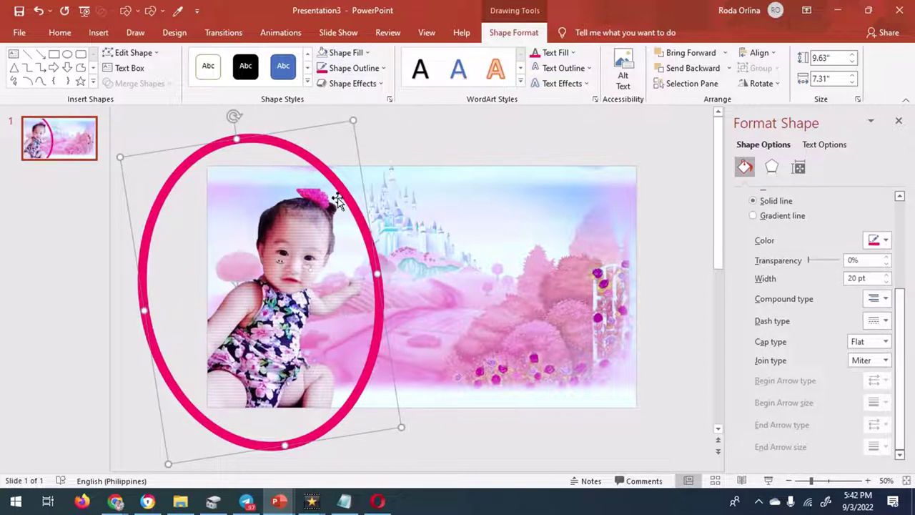
left_click(246, 148)
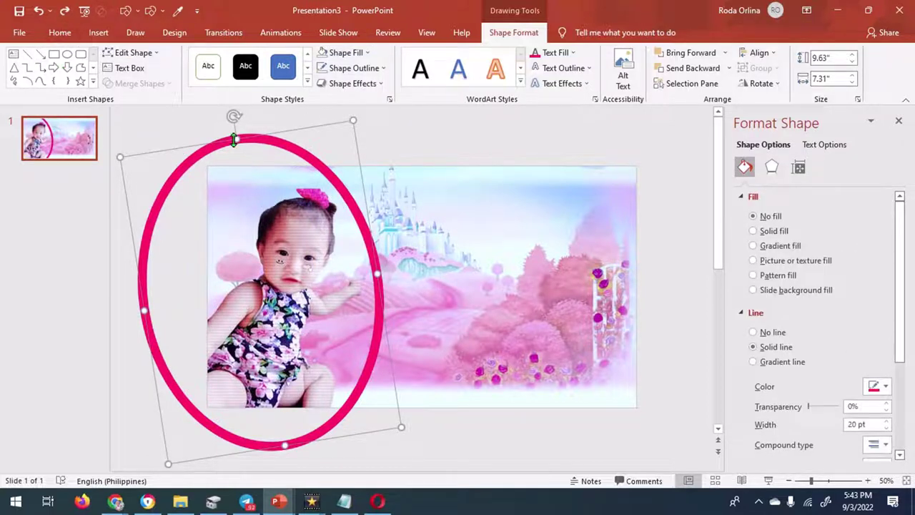
Cut the pink oval frame and paste it back as a picture.
right_click(235, 139)
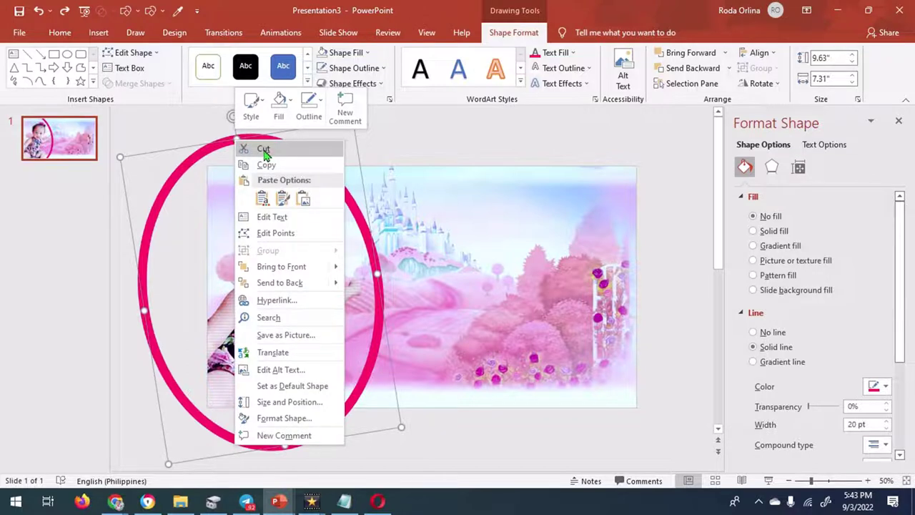
left_click(264, 151)
right_click(244, 143)
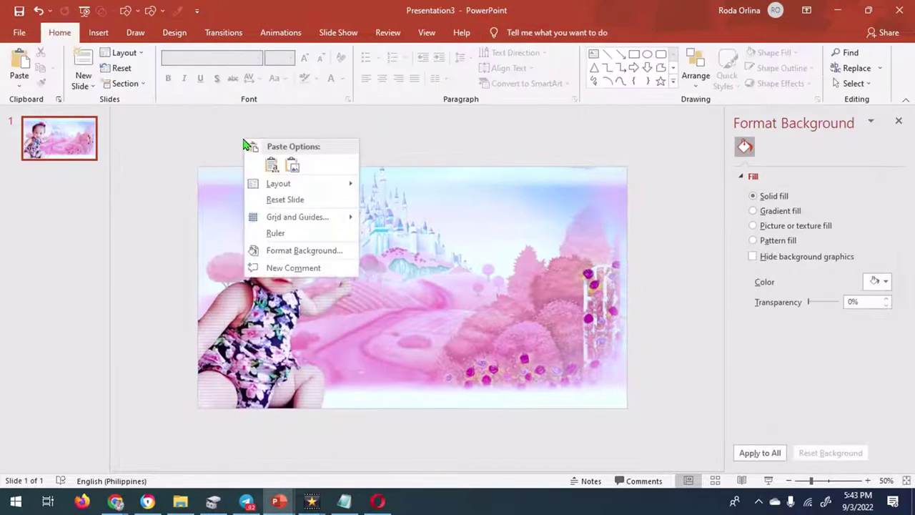
left_click(292, 165)
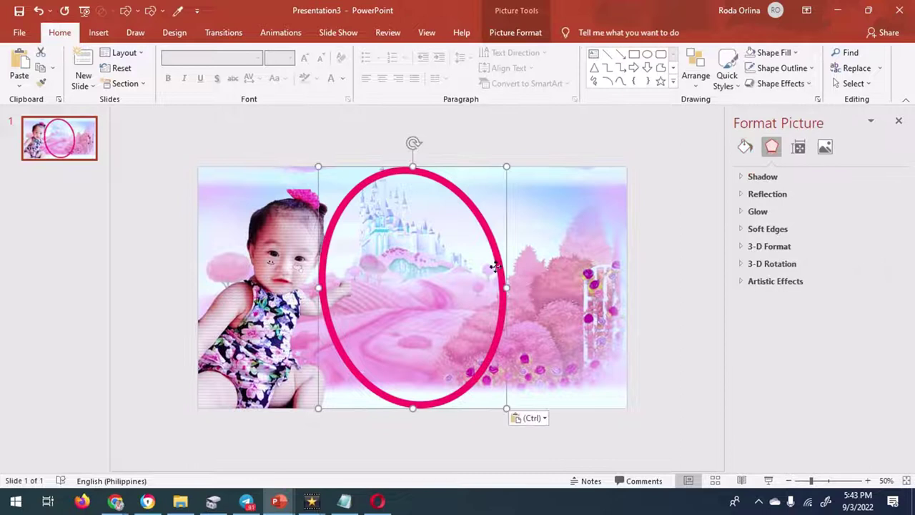
Move, enlarge and tilt the oval picture clockwise so it circles the baby.
left_click_drag(495, 267, 329, 271)
left_click_drag(337, 405, 355, 435)
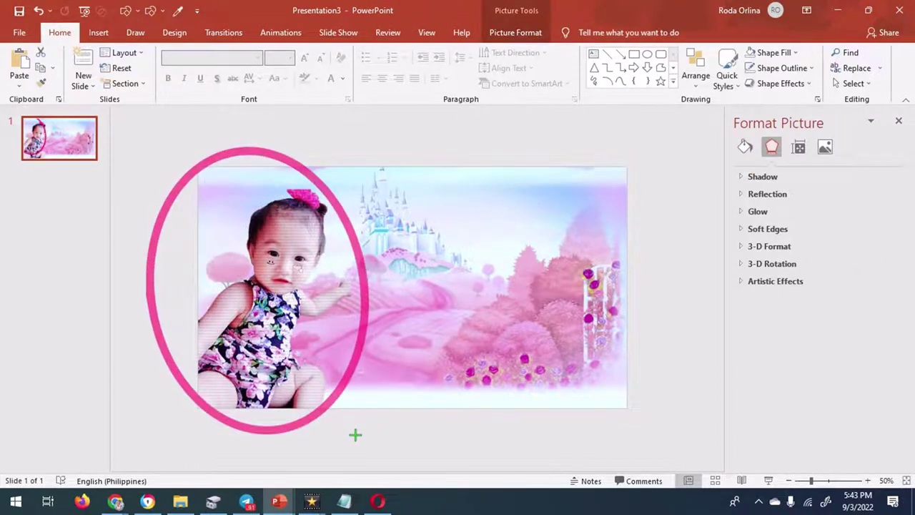
left_click_drag(347, 394, 339, 390)
left_click_drag(248, 119, 269, 122)
left_click_drag(355, 296, 363, 296)
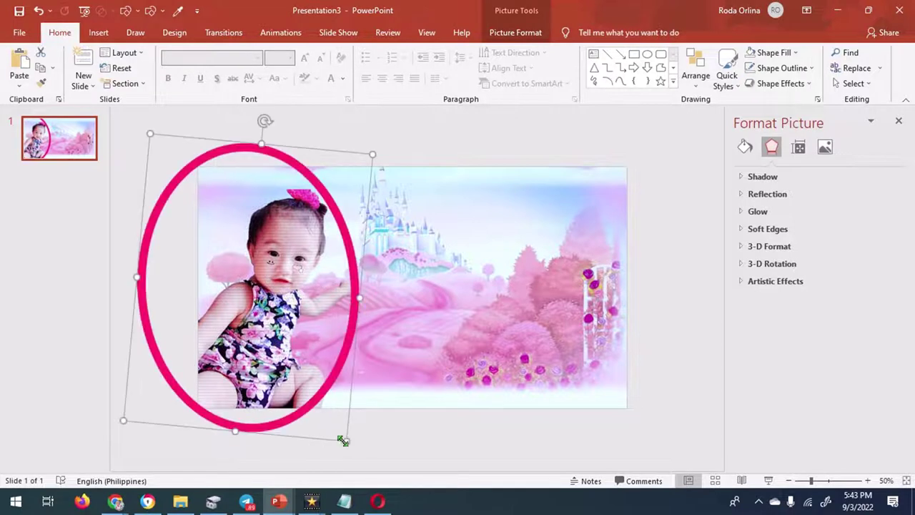
left_click_drag(343, 439, 355, 450)
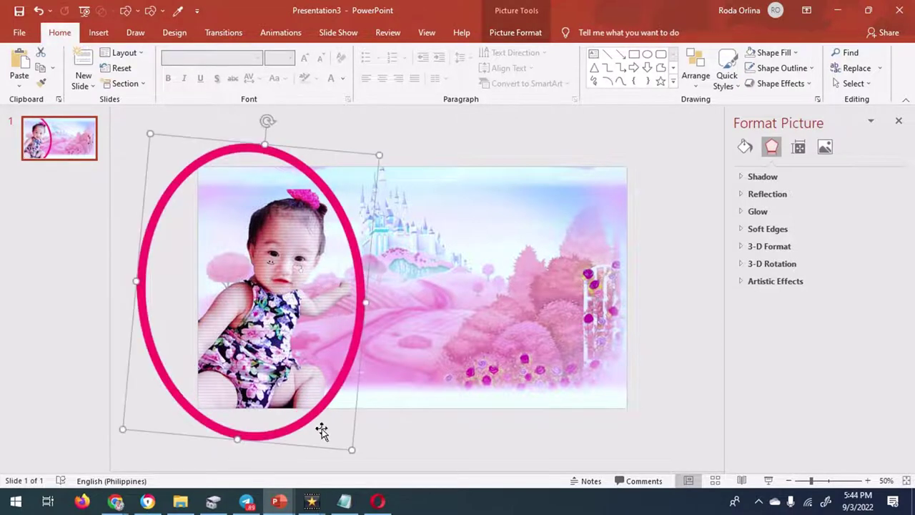
left_click_drag(265, 121, 283, 122)
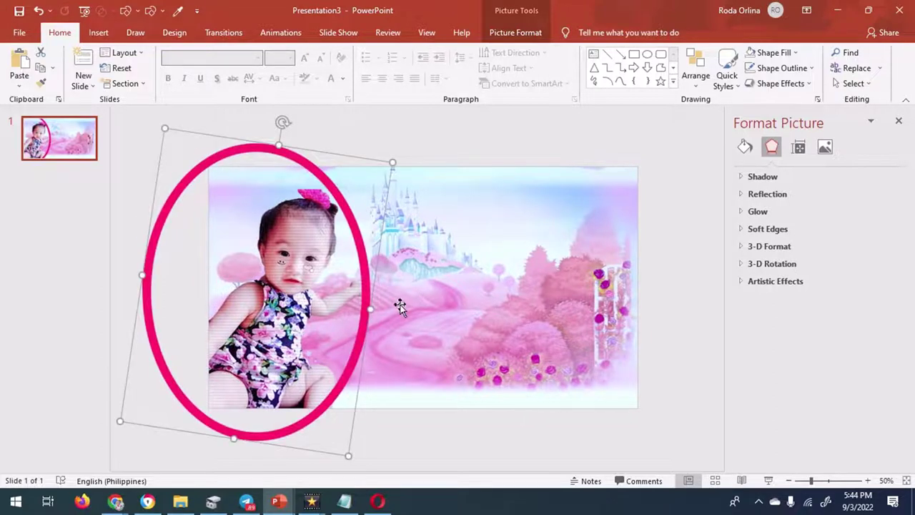
Draw a rectangle across the top left of the slide above the photo.
left_click(98, 32)
left_click(216, 78)
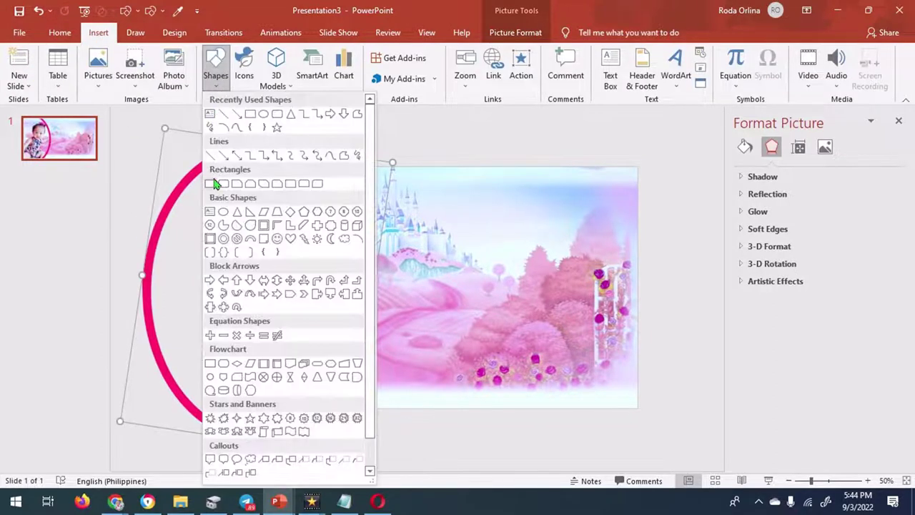
left_click(211, 183)
left_click_drag(141, 116, 408, 164)
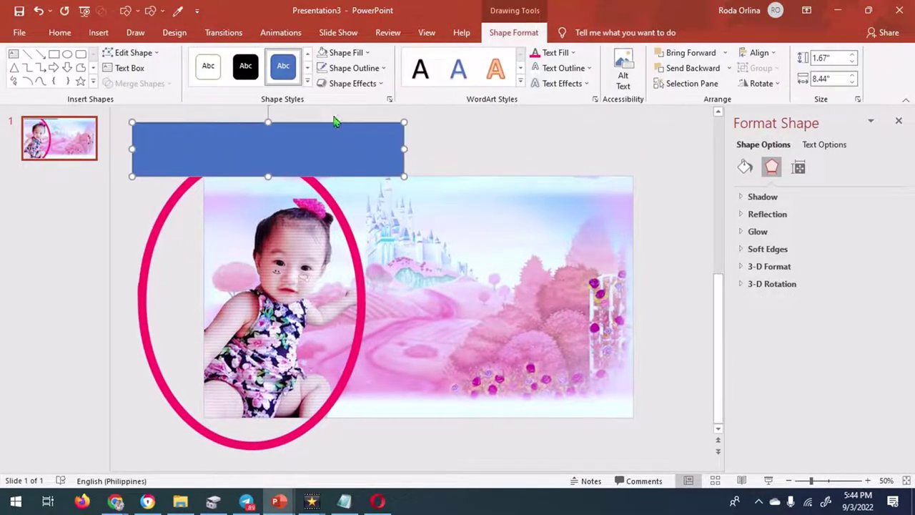
Remove the rectangle's outline, copy it below the photo, and shorten both rectangles from the left.
left_click(358, 67)
left_click(350, 211)
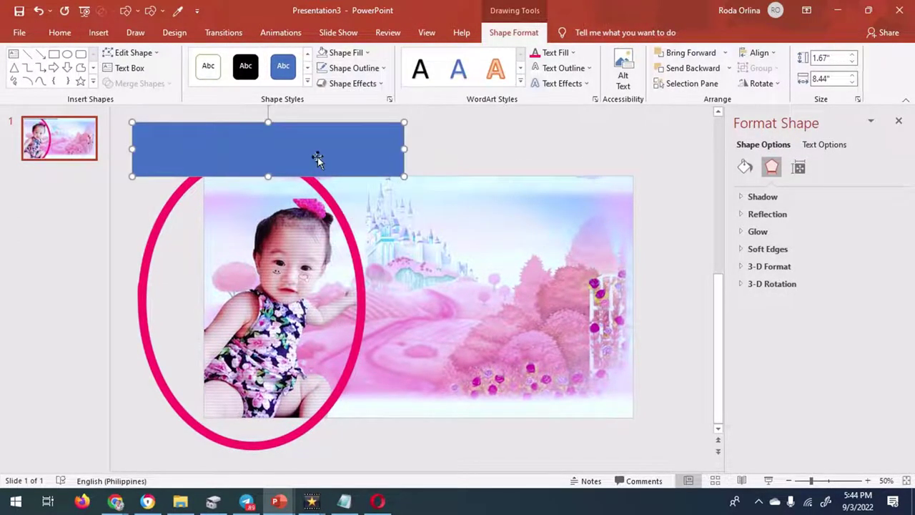
left_click_drag(318, 158, 322, 427)
left_click_drag(156, 432, 205, 432)
left_click(196, 146)
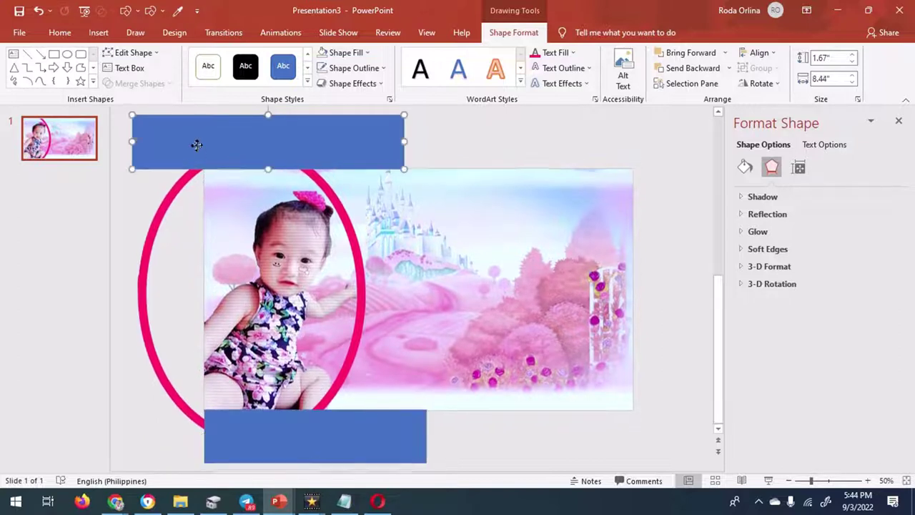
mouse_move(133, 144)
left_mouse_down()
mouse_move(204, 143)
mouse_move(176, 148)
left_mouse_up()
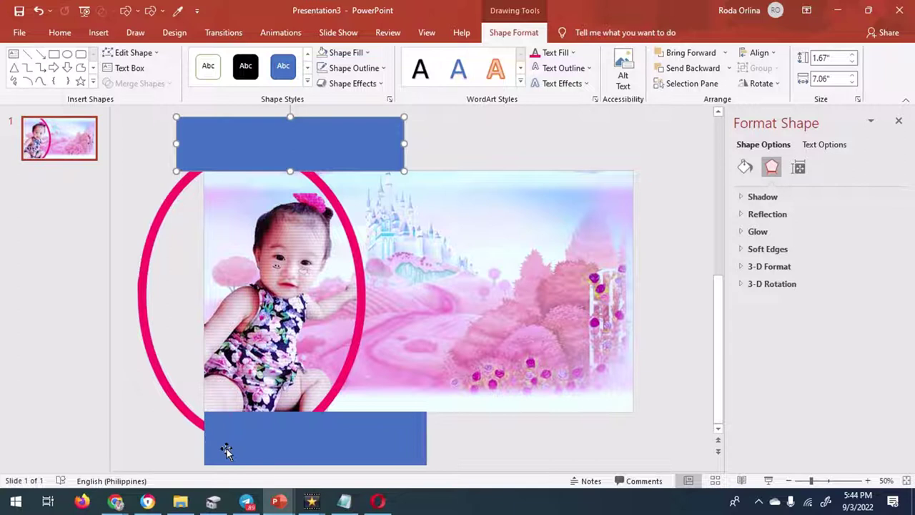
Duplicate the top rectangle into a narrow strip running down the photo's left edge.
key("Down")
key("Right")
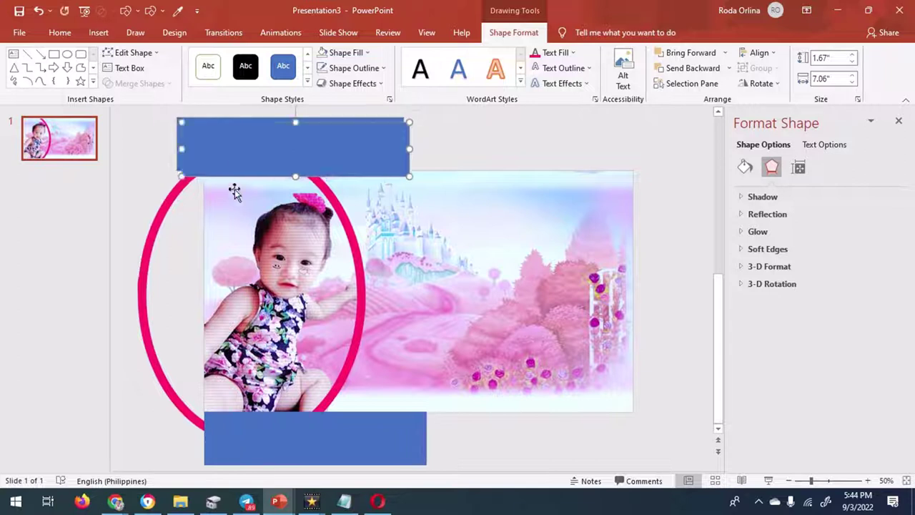
left_click_drag(283, 149, 227, 197)
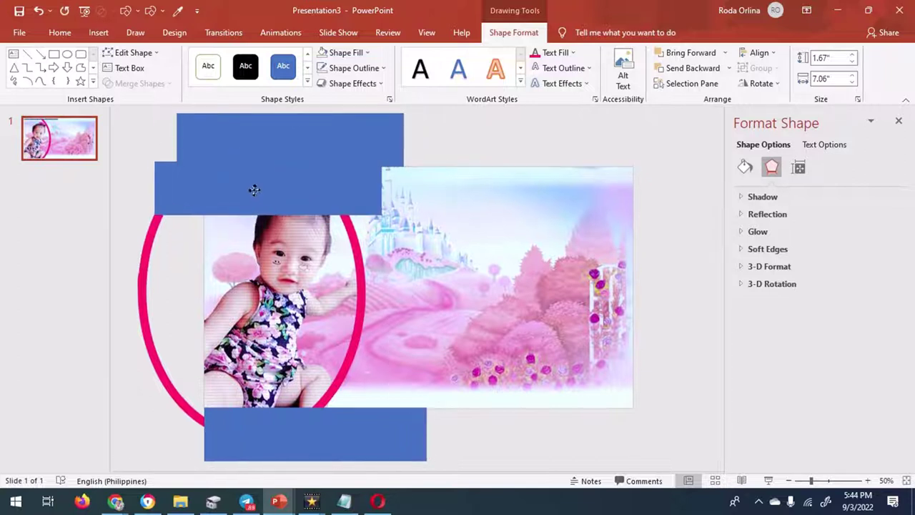
left_click_drag(228, 197, 227, 191)
left_click_drag(357, 193, 204, 193)
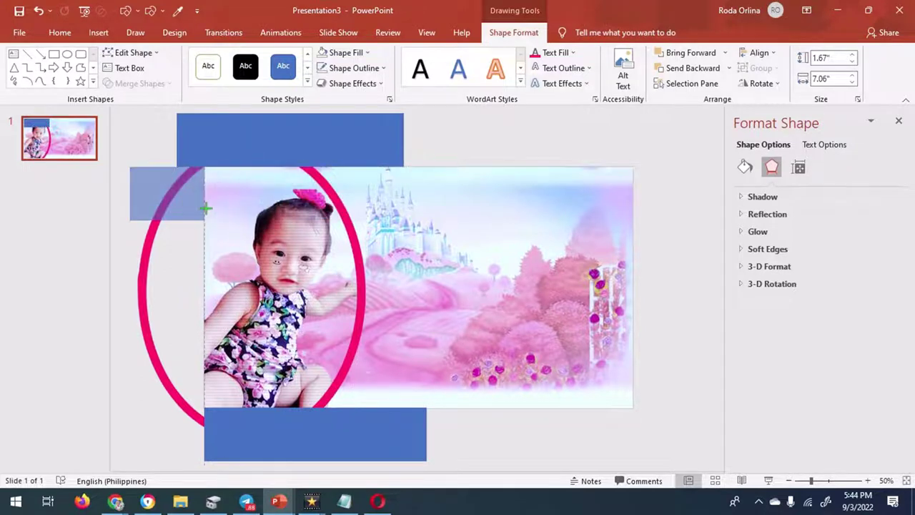
left_click_drag(166, 222, 165, 463)
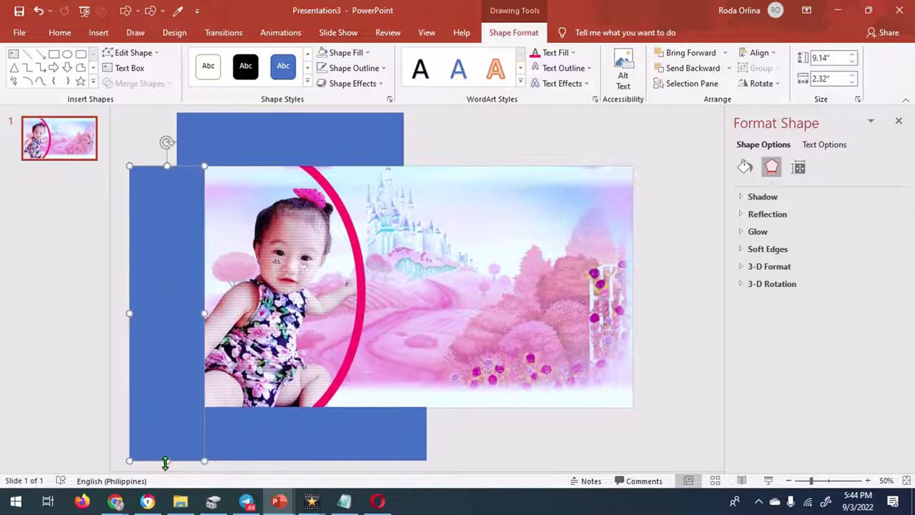
Select the oval plus the three blue rectangles and subtract the rectangles with Merge Shapes.
left_click(356, 289)
left_click(394, 126, "shift")
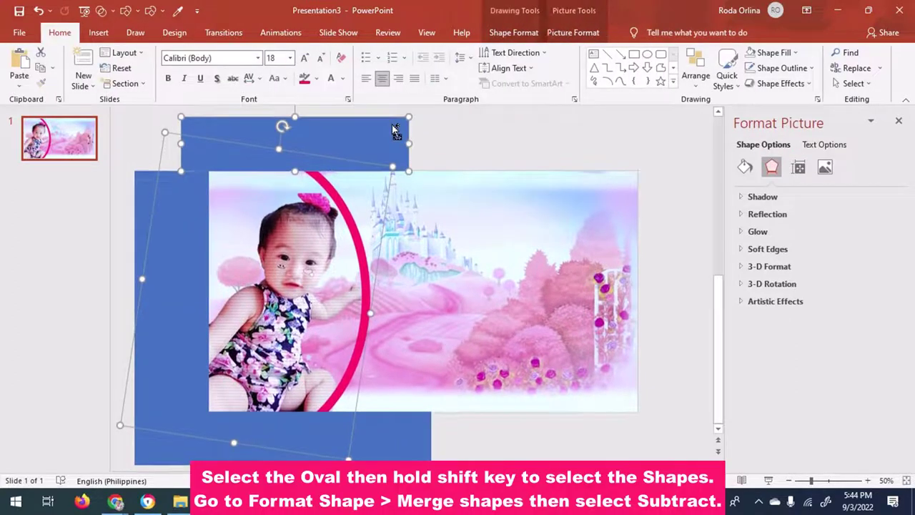
left_click(150, 213, "shift")
left_click(383, 438, "shift")
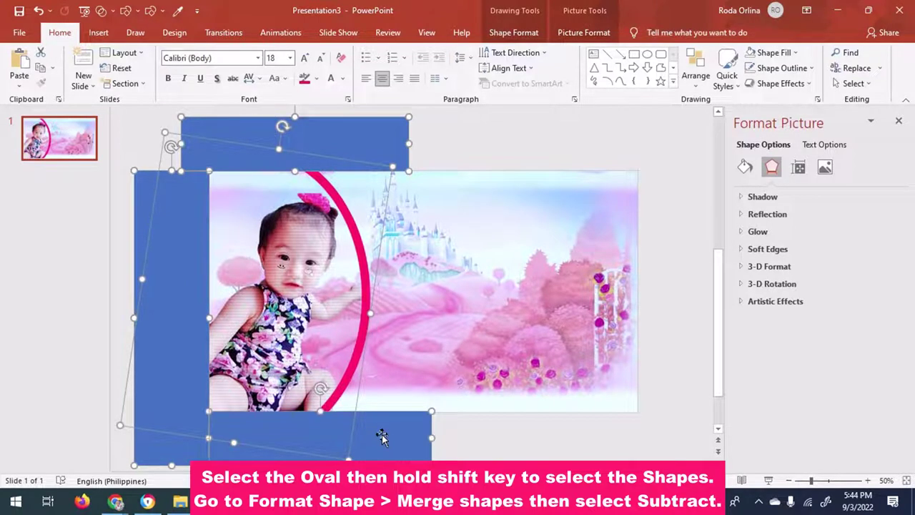
left_click(513, 32)
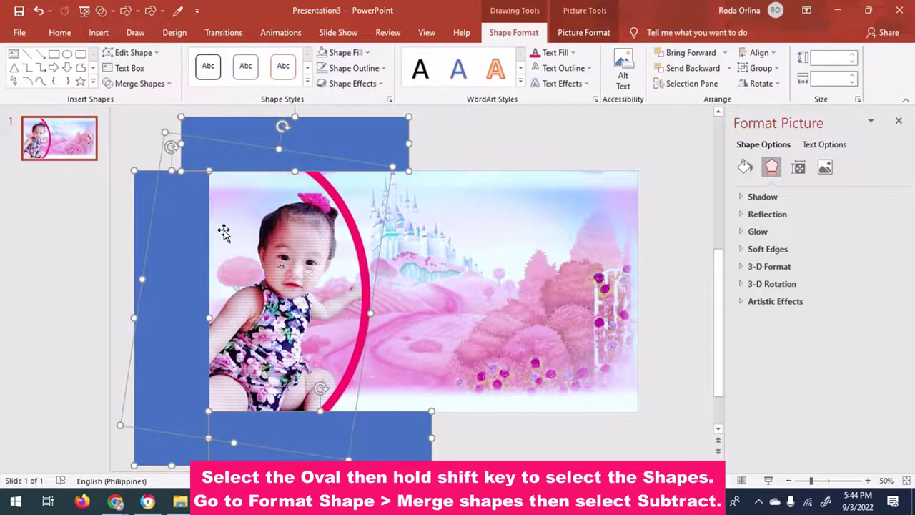
left_click(163, 84)
left_click(132, 164)
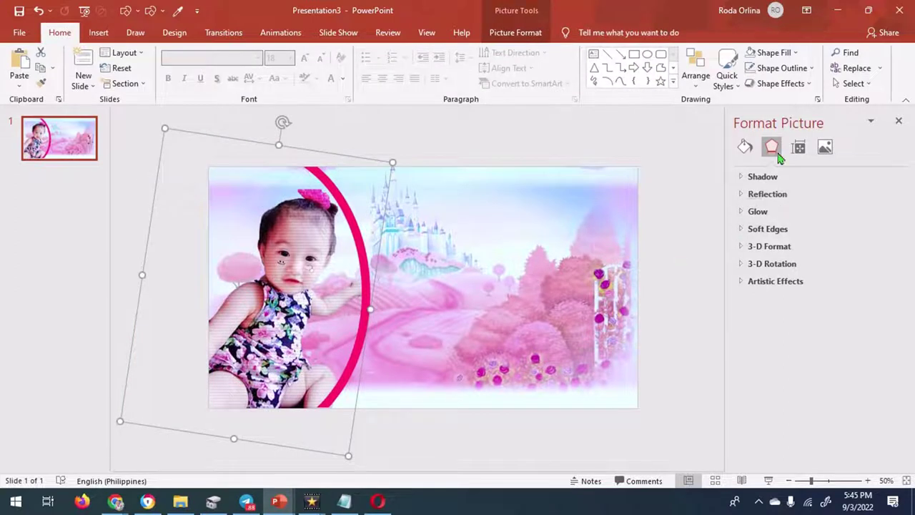
Set the arc's shadow colour to yellow and adjust its angle so it shows on the right.
left_click(761, 178)
left_click(881, 218)
left_click(838, 323)
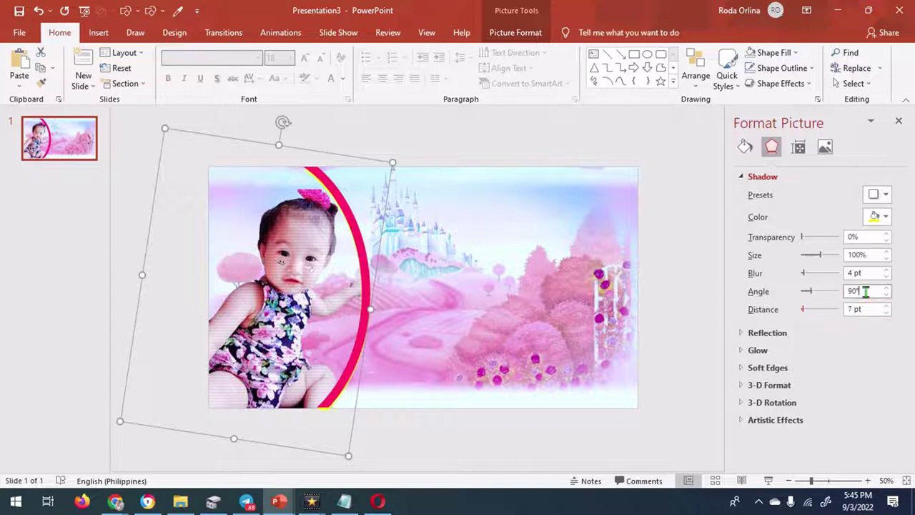
key("BackSpace")
type("2")
left_click(408, 145)
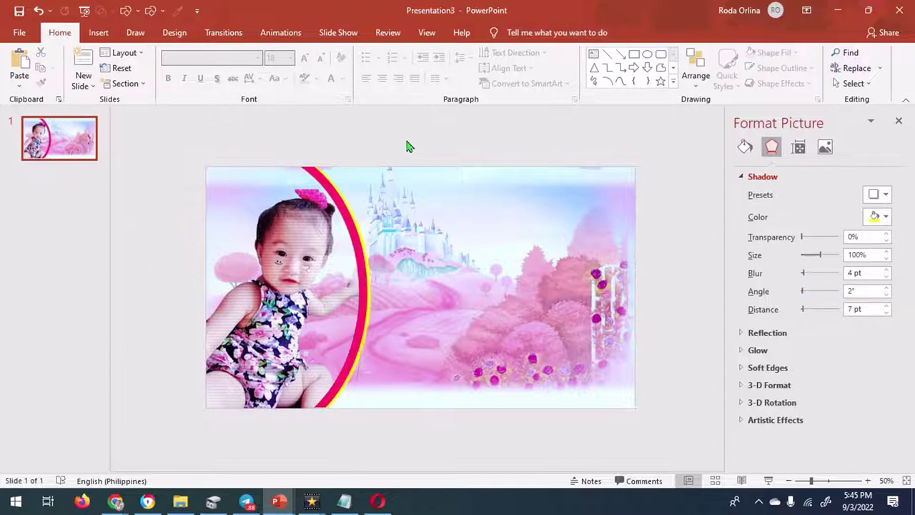
scroll(482, 245, "up", 2)
left_click(898, 120)
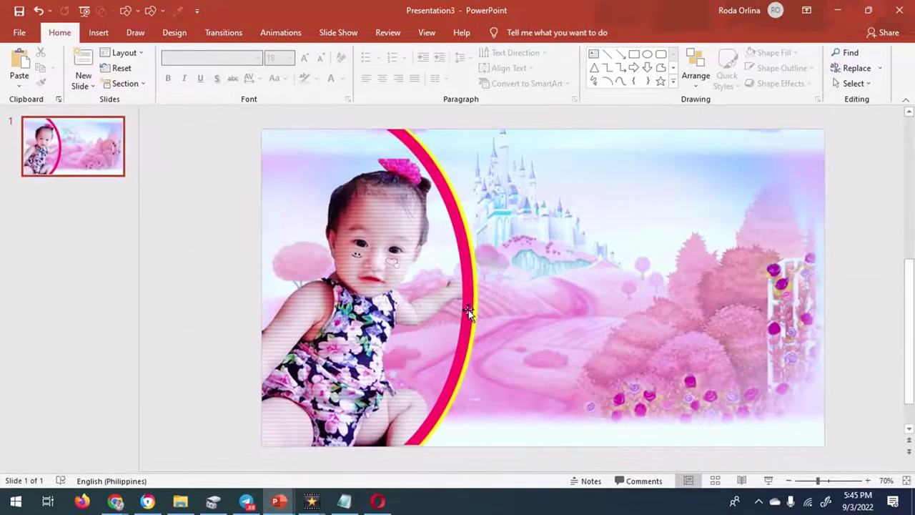
left_click(468, 311)
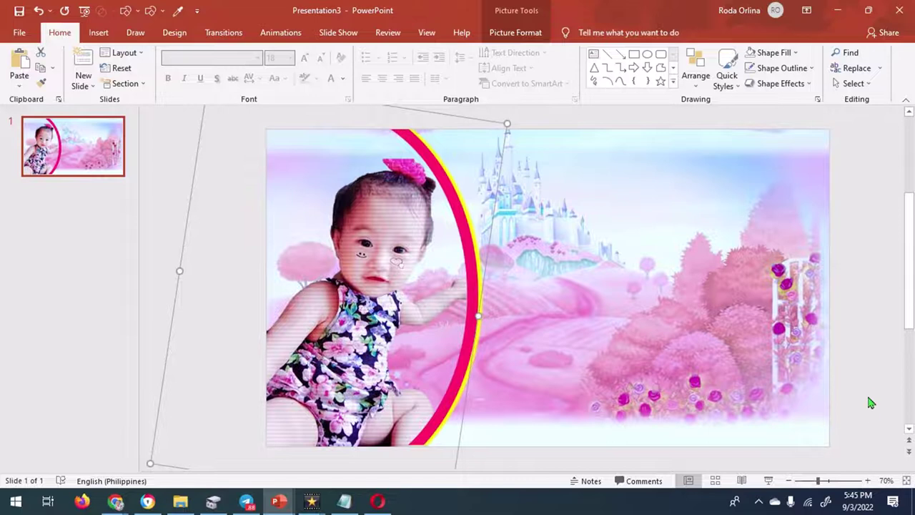
left_click(870, 402)
left_click(467, 304)
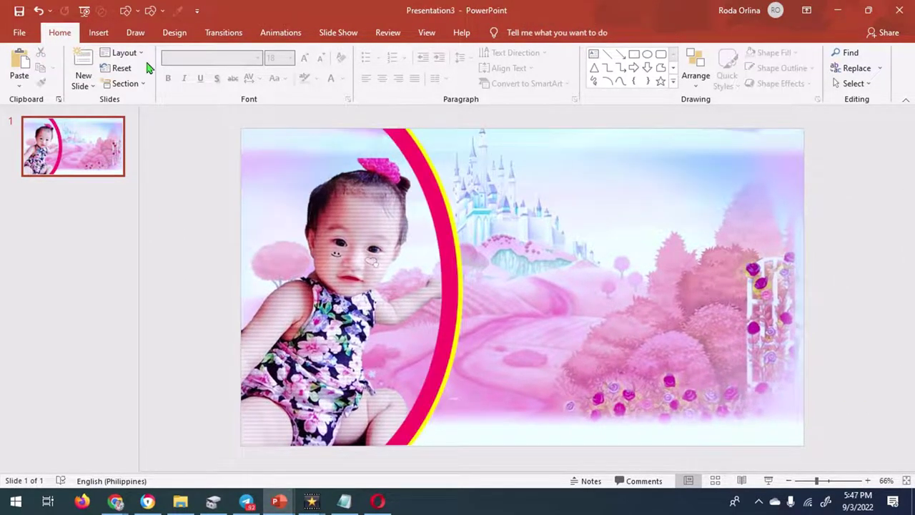
Insert WordArt reading 'Happy' in Georgia Pro Cond Black.
left_click(99, 32)
left_click(674, 55)
left_click(681, 126)
type("Happy")
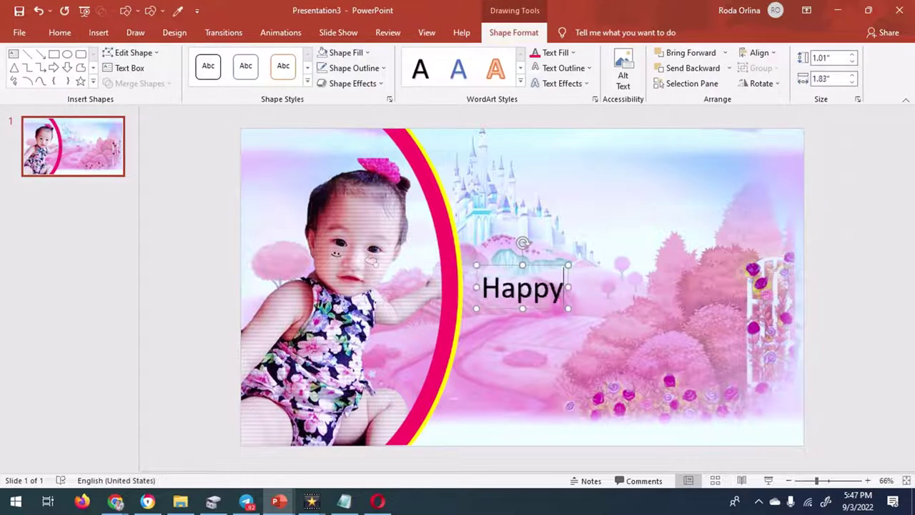
left_click(59, 32)
left_click(257, 58)
mouse_move(344, 82)
left_mouse_down()
mouse_move(344, 214)
mouse_move(346, 187)
left_mouse_up()
left_click(301, 256)
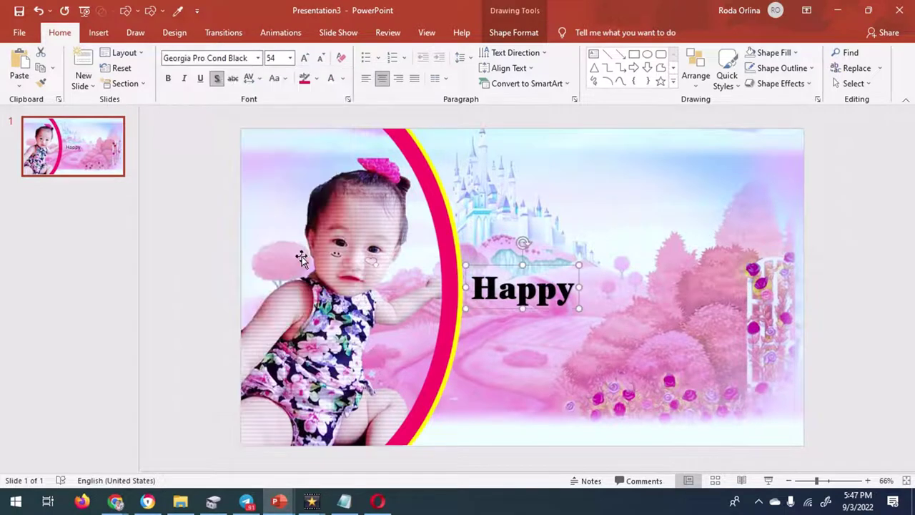
Apply a transform warp to 'Happy', move it near the top, and fill it pink-red.
left_click(514, 32)
left_click(562, 83)
left_click(639, 272)
mouse_move(547, 225)
left_mouse_down()
mouse_move(554, 155)
mouse_move(606, 181)
mouse_move(600, 204)
left_mouse_up()
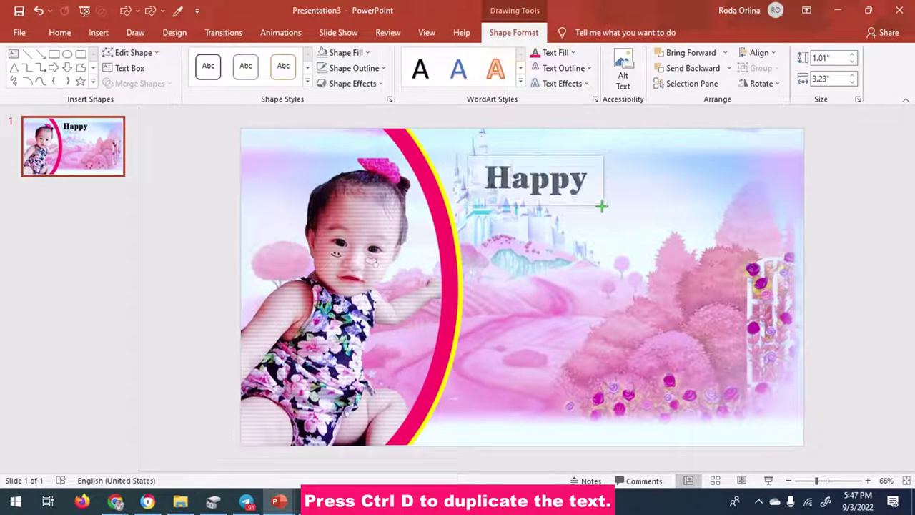
left_click(555, 53)
Give 'Happy' a coloured shadow with 200° angle and 8 pt distance.
left_click(595, 99)
left_click(772, 166)
left_click(762, 196)
left_click(878, 236)
left_click(804, 268)
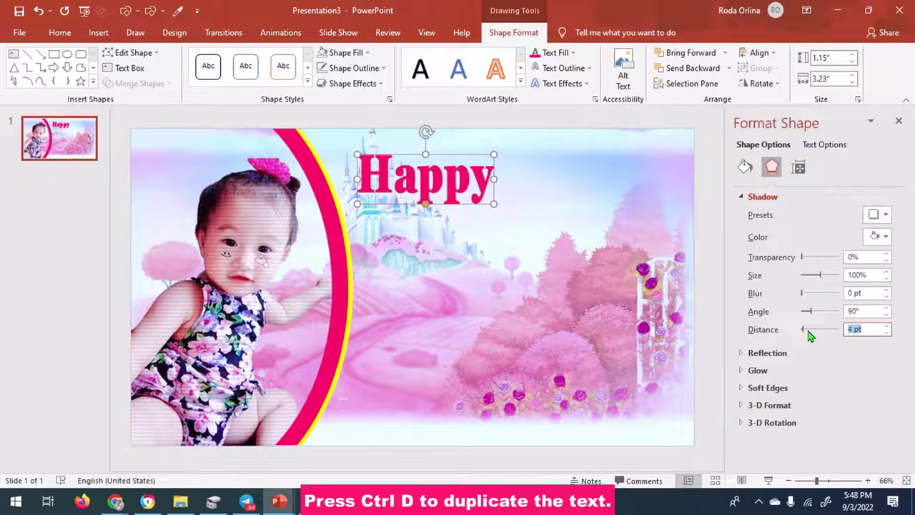
key("shift+Tab")
type("200")
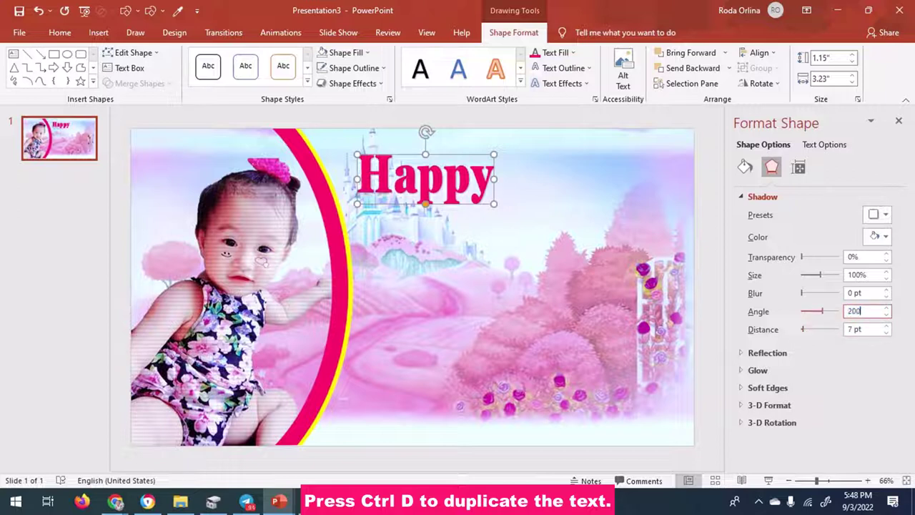
left_click(886, 326)
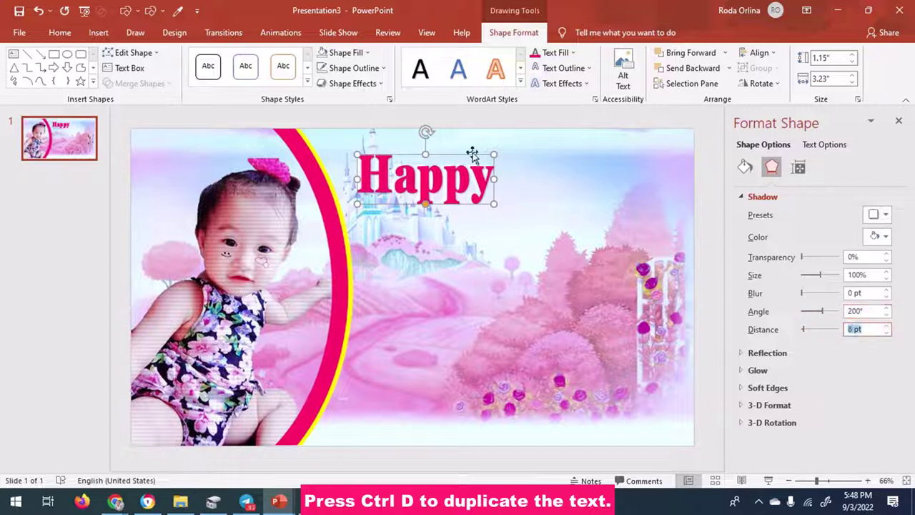
Duplicate the heading as a larger 'Birthday' placed diagonally below and right of 'Happy'.
key("ctrl+d")
mouse_move(474, 163)
left_mouse_down()
mouse_move(525, 217)
mouse_move(556, 213)
left_mouse_up()
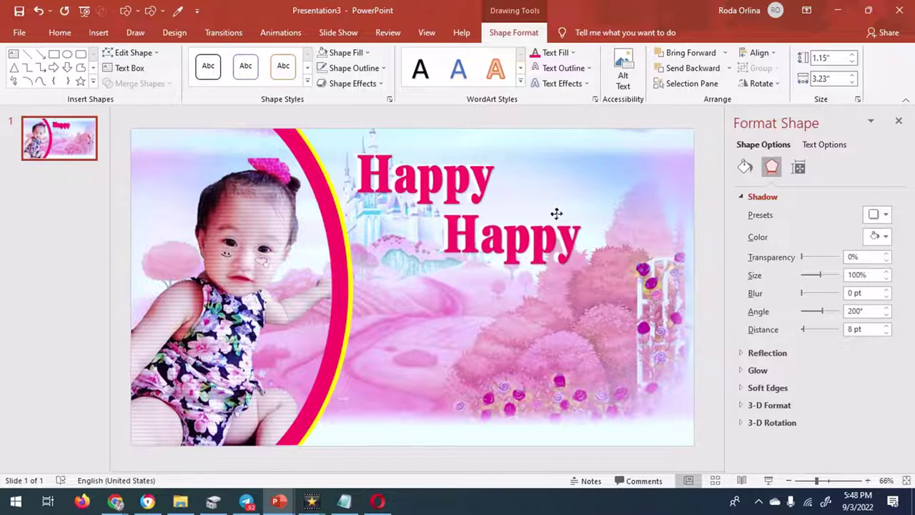
double_click(512, 214)
type("Birthday")
left_click_drag(599, 261, 657, 270)
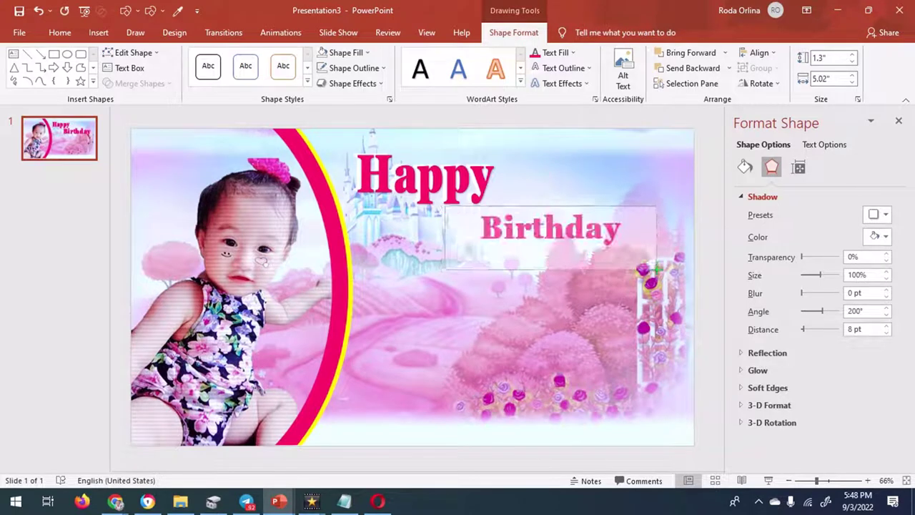
left_click(388, 175)
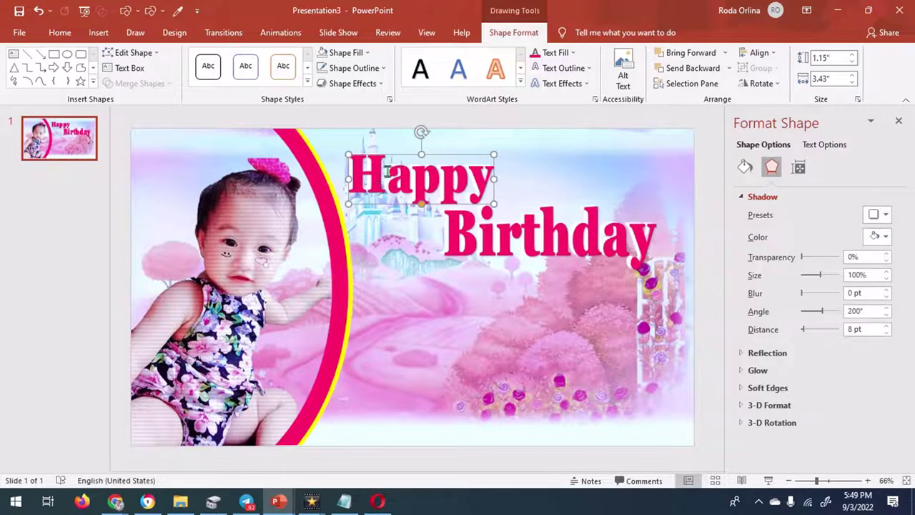
left_click_drag(427, 154, 436, 153)
left_click(495, 236)
left_click_drag(655, 207, 655, 212)
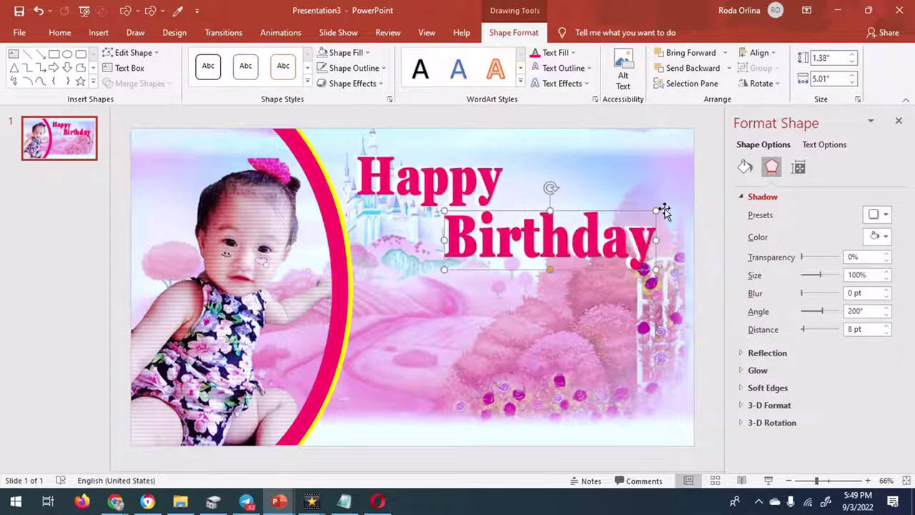
Insert a WordArt '1' in Georgia Pro Cond Black, placed right of 'Happy' and made taller.
left_click(104, 36)
type("1")
left_click(59, 33)
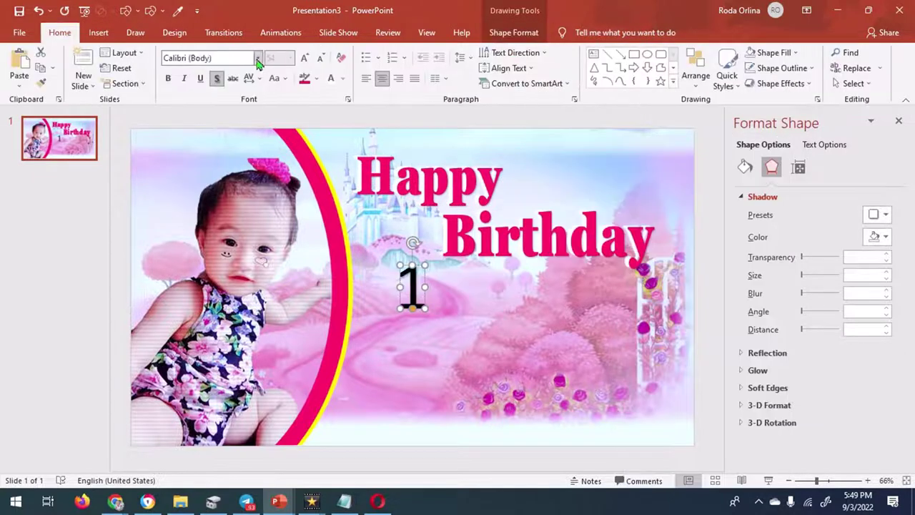
left_click(257, 58)
scroll(286, 215, "down", 5)
scroll(286, 178, "up", 10)
left_click(301, 81)
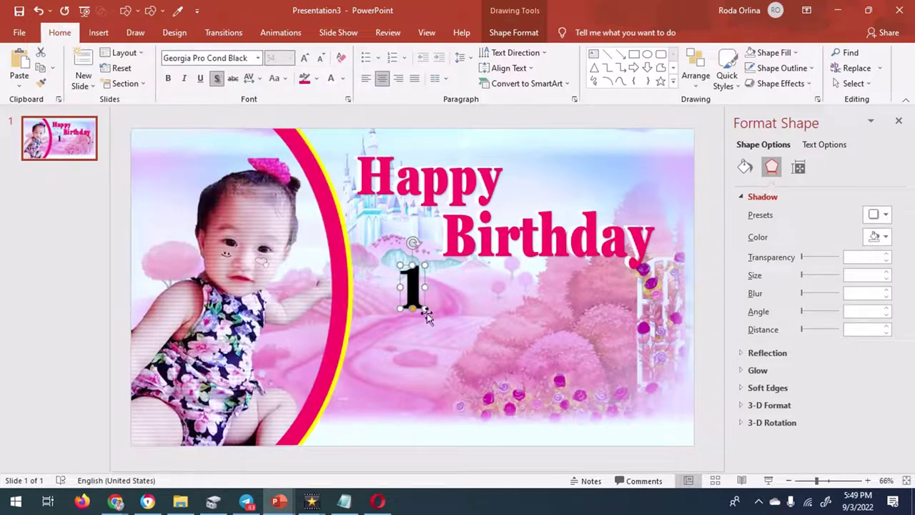
left_click_drag(426, 317, 565, 209)
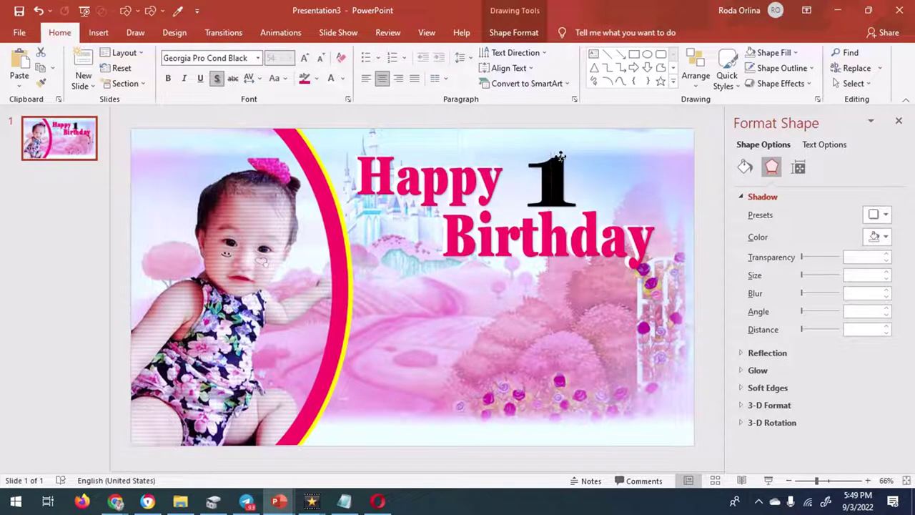
left_click(553, 156)
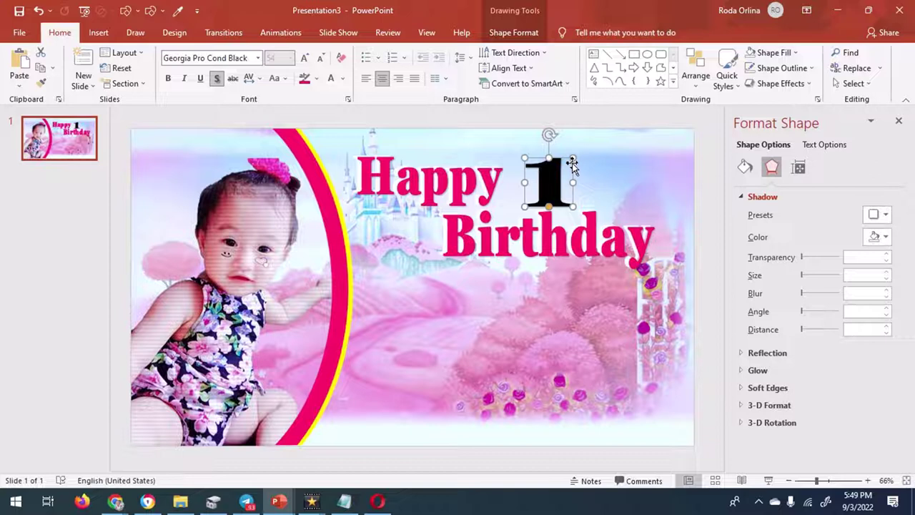
left_click_drag(572, 208, 578, 200)
Give the '1' a preset shadow at a 200° angle and colour it pink.
left_click(878, 214)
left_click(802, 274)
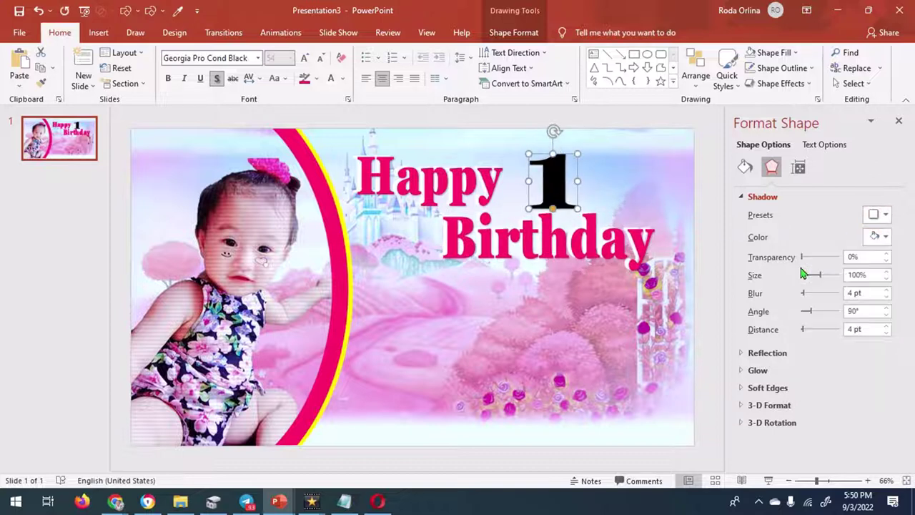
triple_click(865, 311)
type("200")
left_click(514, 32)
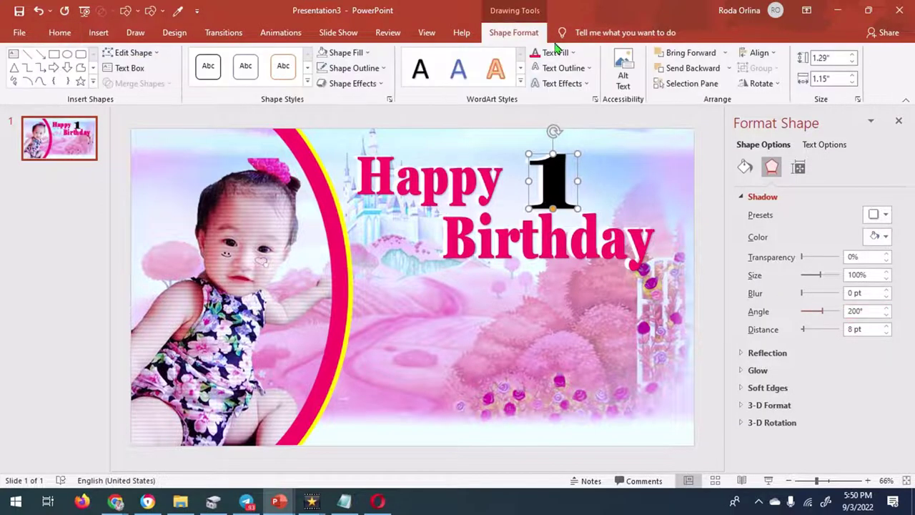
left_click(537, 58)
Remove the crown picture's background, including the dark inner ring, and keep the changes.
left_click(99, 32)
left_click(26, 68)
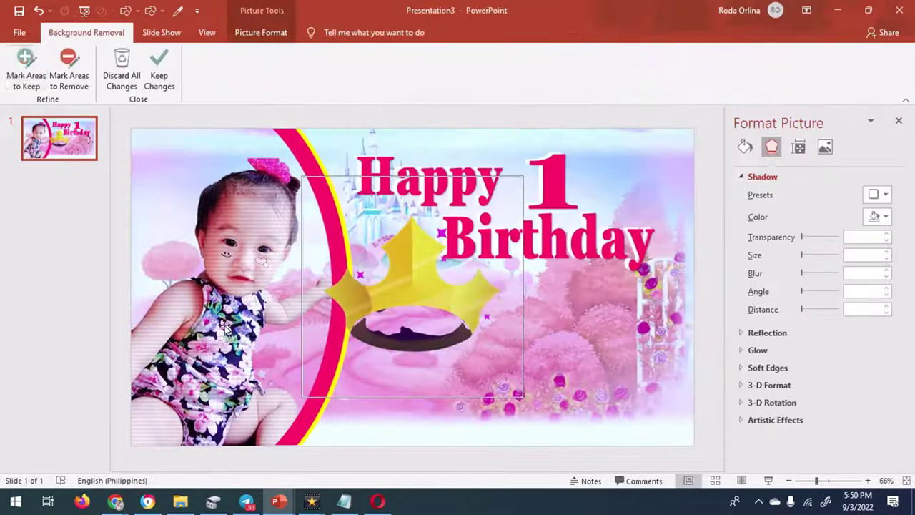
left_click(69, 68)
left_click_drag(371, 325, 450, 335)
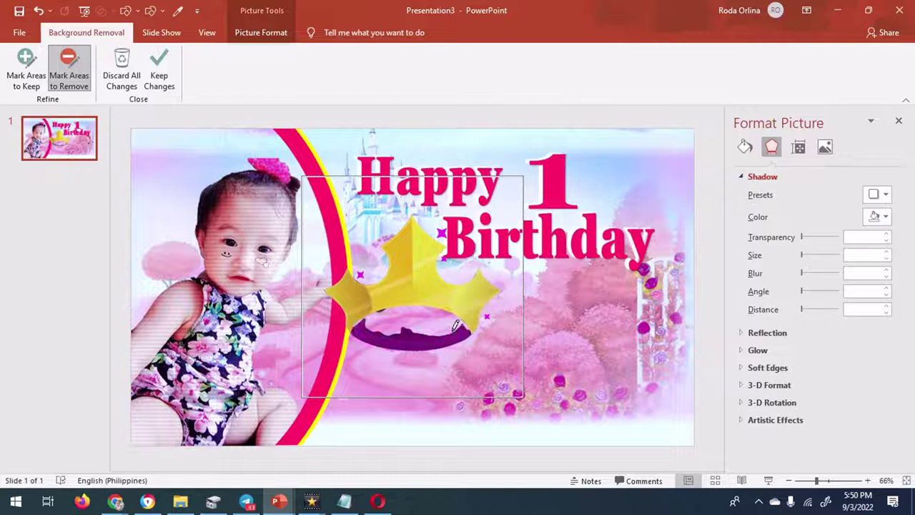
key("shift")
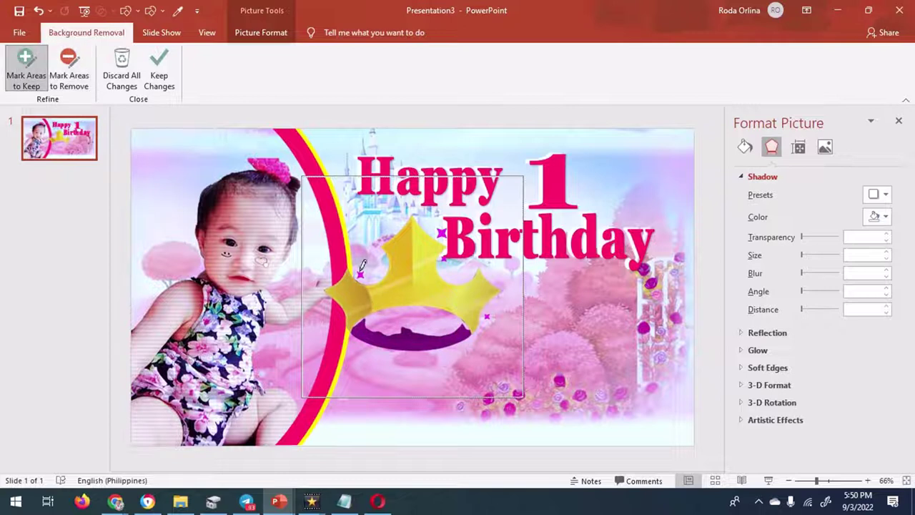
left_click(159, 68)
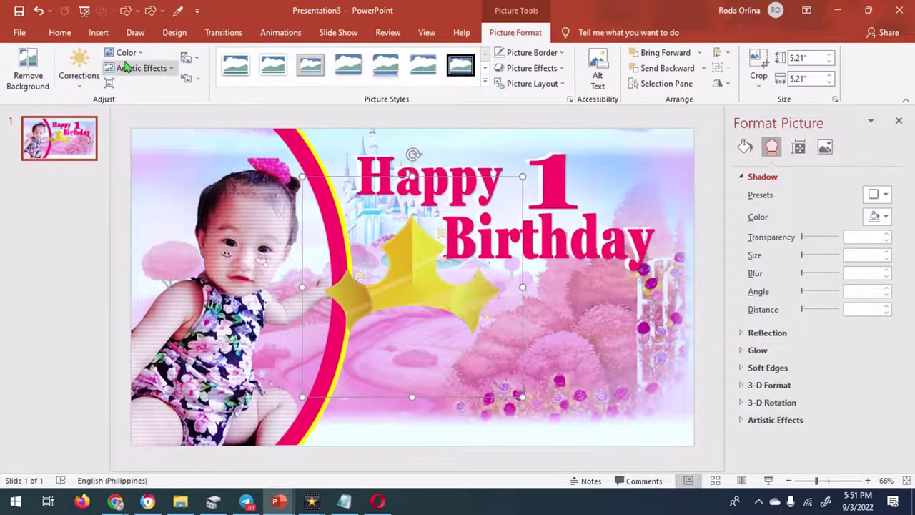
Recolour the crown with a colour tone and give it a pinkish-red shadow.
left_click(126, 53)
left_click(145, 172)
left_click(879, 217)
left_click(811, 339)
Shrink the crown, reduce its shadow distance, and perch it tilted on top of the '1'.
left_click_drag(523, 176, 384, 314)
left_click_drag(351, 355, 551, 148)
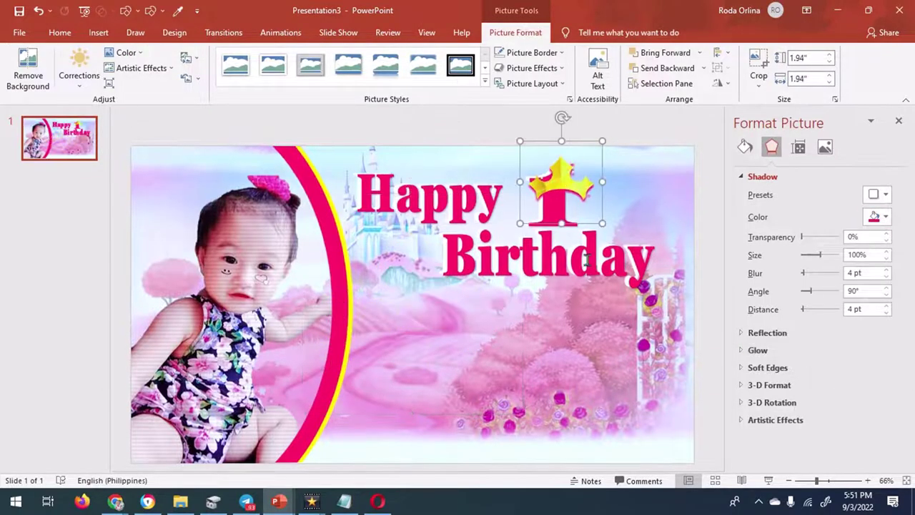
scroll(460, 139, "up", 5)
left_click_drag(451, 125, 522, 174)
mouse_move(458, 178)
left_mouse_down()
mouse_move(431, 209)
mouse_move(458, 163)
left_mouse_up()
mouse_move(510, 150)
left_mouse_down()
mouse_move(476, 150)
mouse_move(434, 176)
mouse_move(474, 118)
mouse_move(452, 172)
left_mouse_up()
left_click(885, 312)
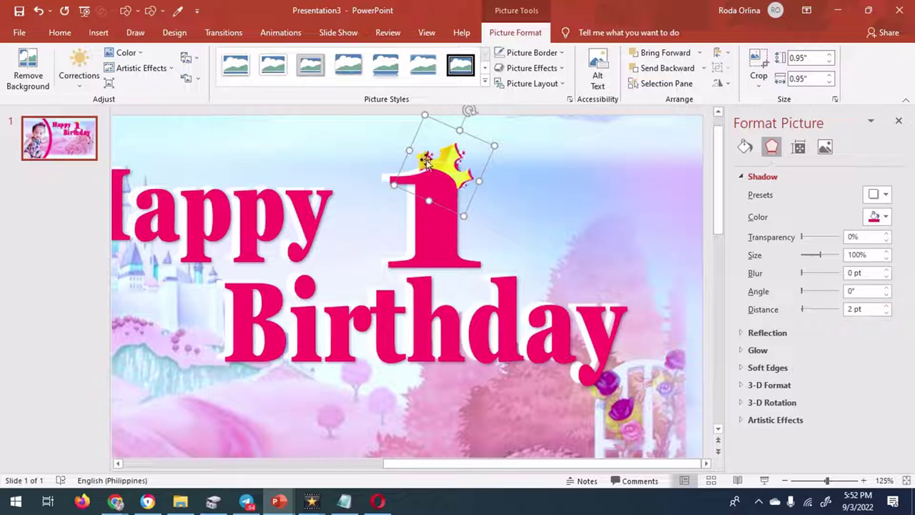
left_click_drag(477, 131, 474, 179)
mouse_move(469, 112)
left_mouse_down()
mouse_move(438, 188)
mouse_move(491, 181)
left_mouse_up()
key("ctrl+z")
Insert WordArt 'st' in the Lovely Home script font and place it beside the '1'.
scroll(491, 179, "down", 5)
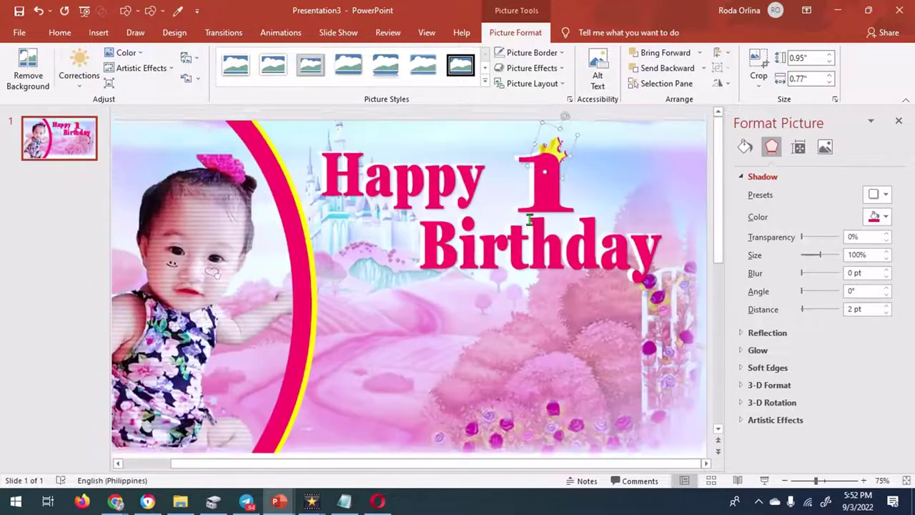
left_click(126, 112)
left_click(98, 32)
left_click(672, 82)
left_click(671, 166)
type("st")
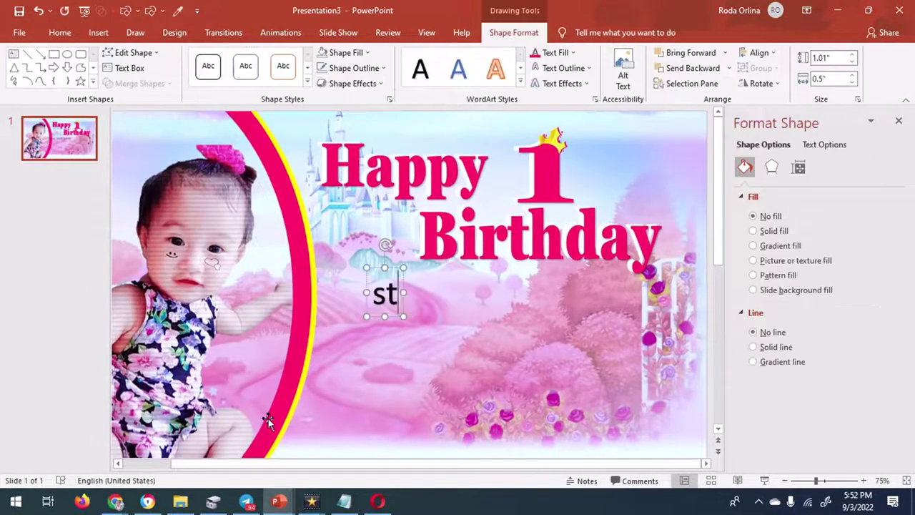
left_click(60, 32)
left_click(258, 58)
mouse_move(345, 250)
left_mouse_down()
mouse_move(345, 286)
mouse_move(343, 215)
mouse_move(340, 247)
left_mouse_up()
left_click(238, 361)
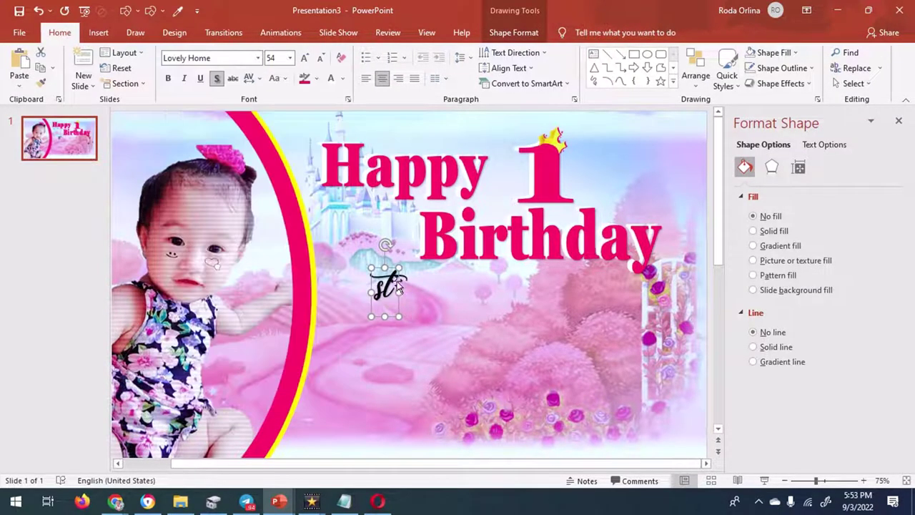
left_click_drag(392, 269, 576, 153)
Set the 'st' shadow angle to 200° and increase its distance by one point.
left_click(513, 32)
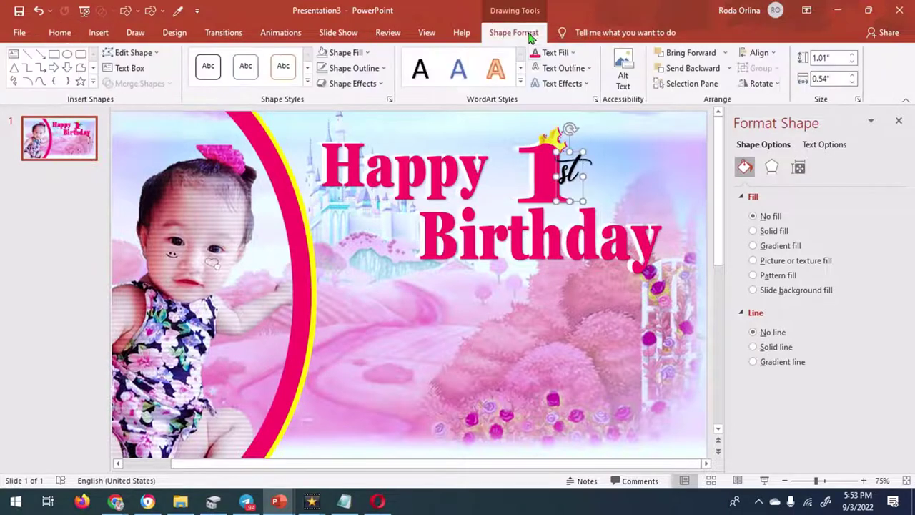
left_click(771, 166)
left_click(880, 236)
key("Escape")
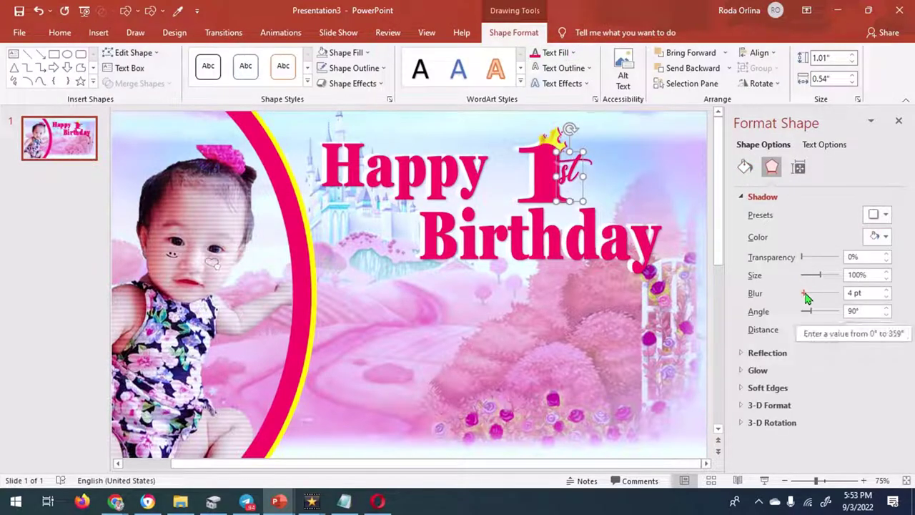
left_click_drag(866, 311, 839, 317)
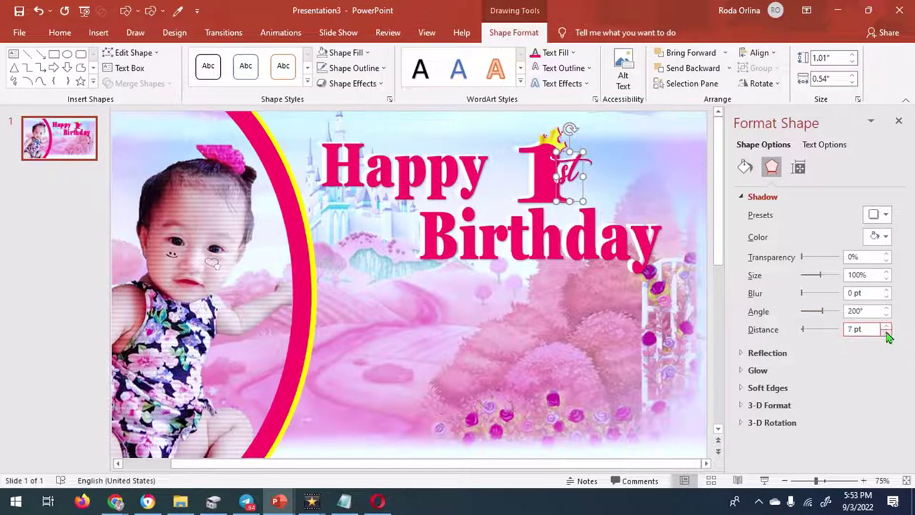
left_click(886, 326)
Insert the child's name as WordArt in White Dream PERSONAL font at a larger size.
left_click(98, 33)
left_click(674, 77)
left_click(691, 112)
type("Kiarra aeM")
left_click(60, 32)
left_click(259, 57)
left_click_drag(346, 136, 346, 400)
left_click(215, 184)
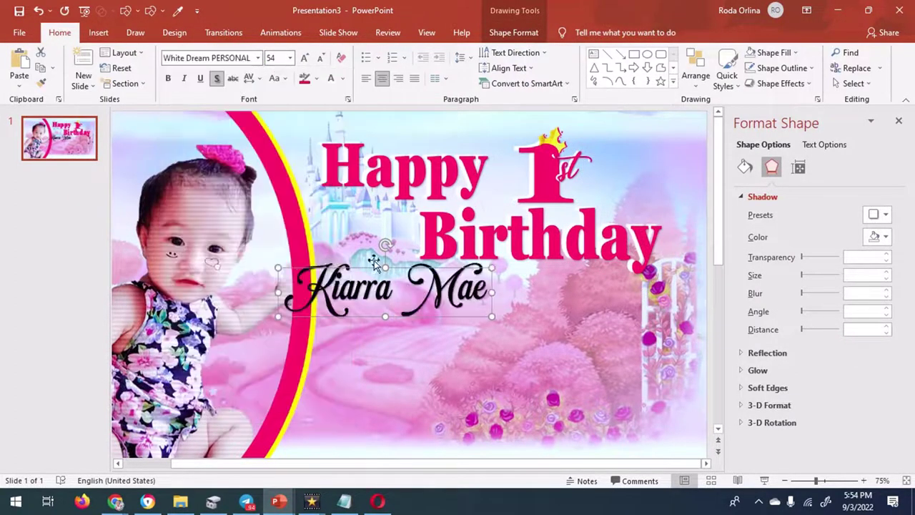
left_click(304, 57)
Apply a Transform text effect and stretch the name box across beneath 'Birthday'.
left_click(513, 33)
left_click(562, 83)
left_click(638, 265)
left_click_drag(470, 262, 541, 264)
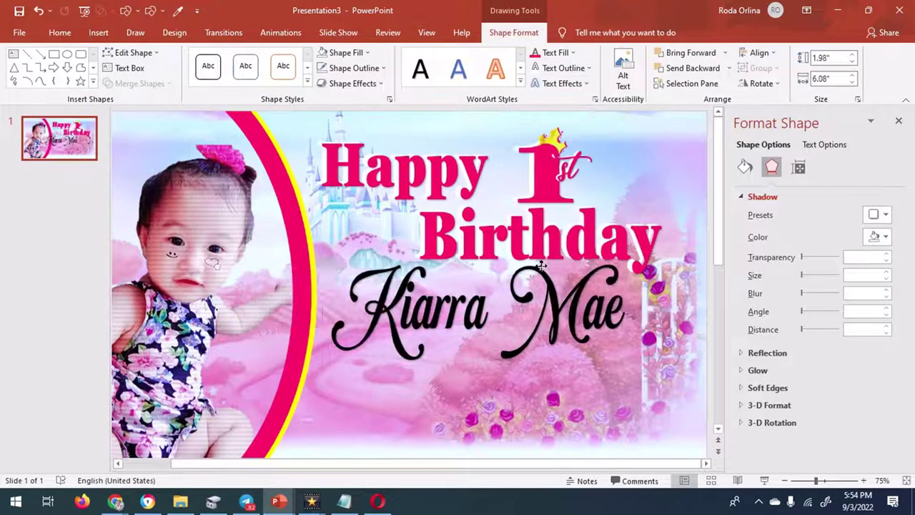
left_click_drag(618, 373, 687, 372)
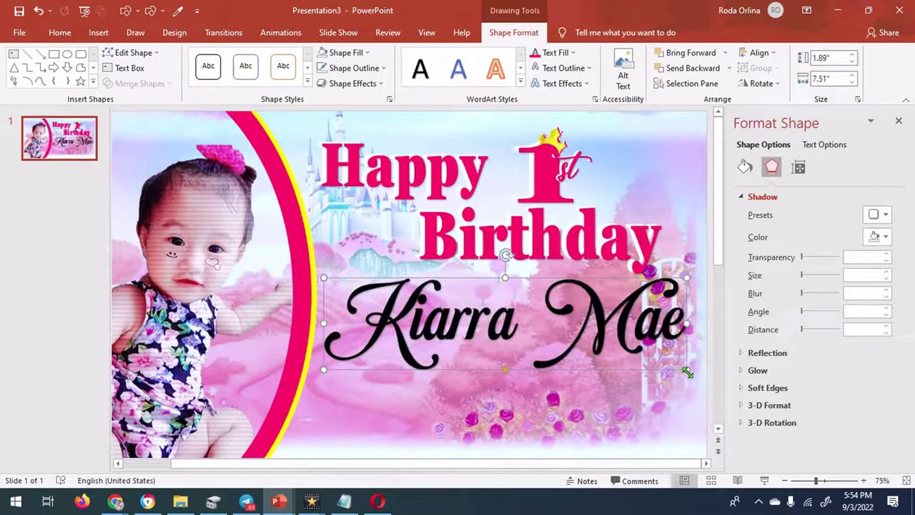
left_click_drag(685, 279, 691, 271)
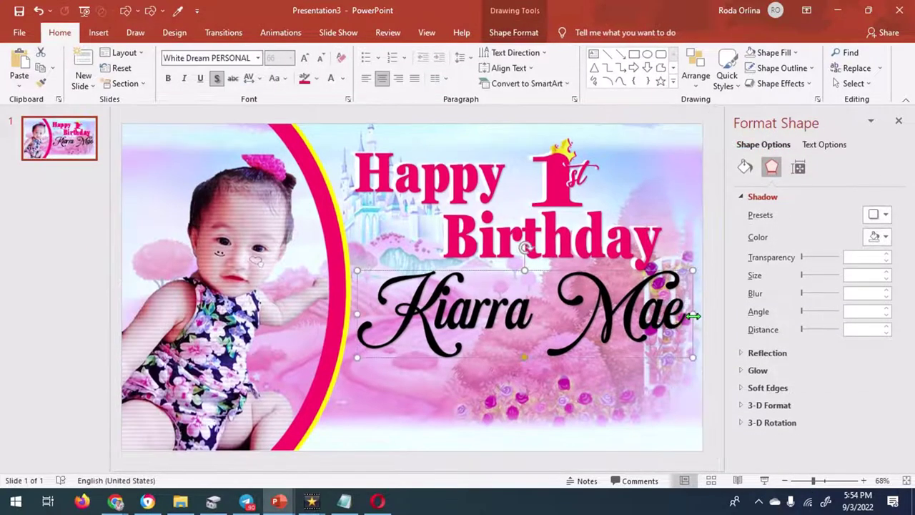
left_click_drag(357, 357, 348, 364)
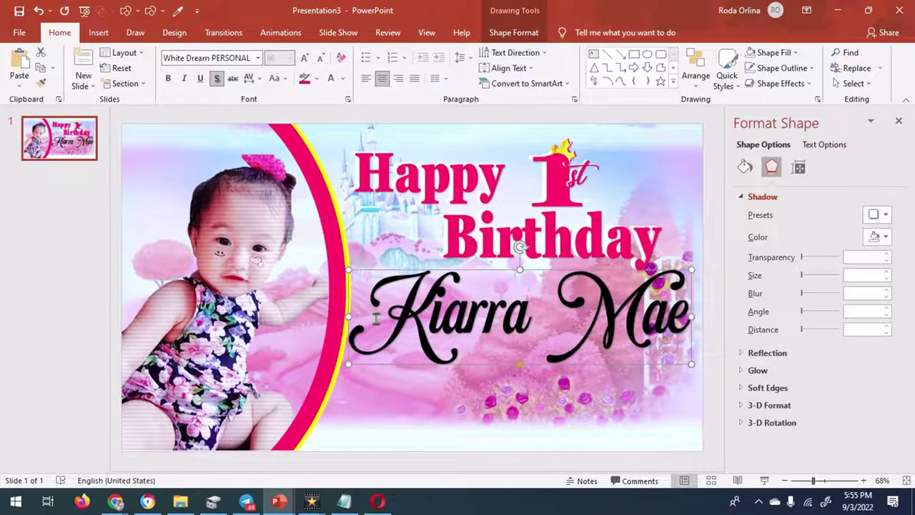
Give the name a coloured sharp shadow with a larger offset at a 200° angle.
left_click(885, 237)
left_click(812, 303)
left_click(886, 326)
left_click(885, 326)
left_click(885, 326)
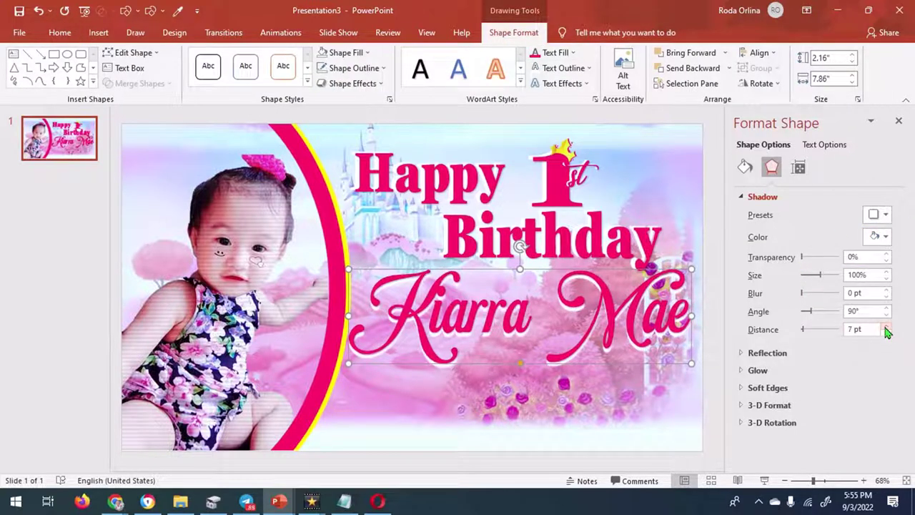
type("200")
Fill the name with a pink gradient, add a yellow stop, and set the first stop to 2%.
left_click(573, 53)
mouse_move(565, 263)
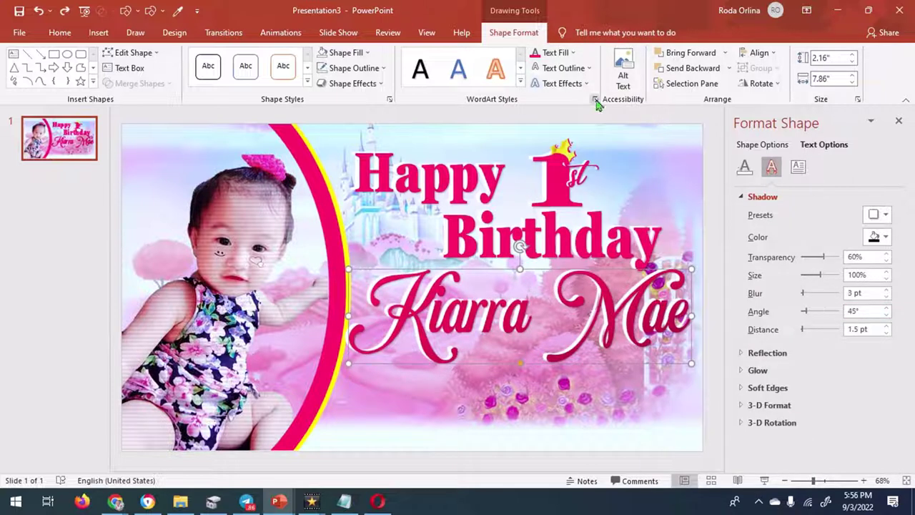
left_click(745, 169)
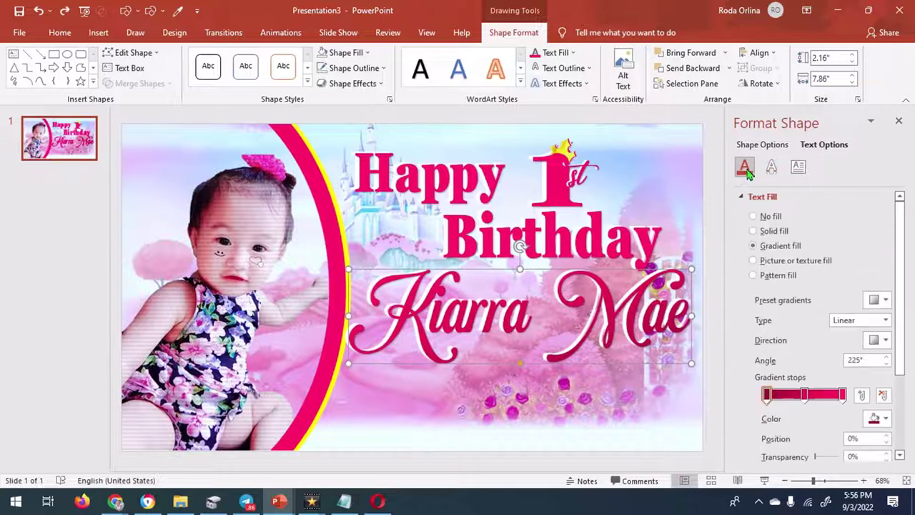
left_click(876, 421)
left_click(805, 383)
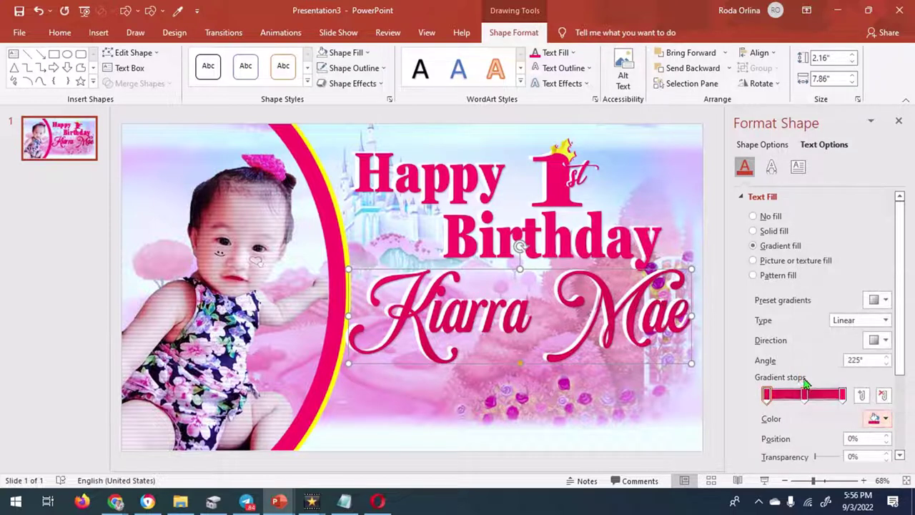
left_click(767, 394)
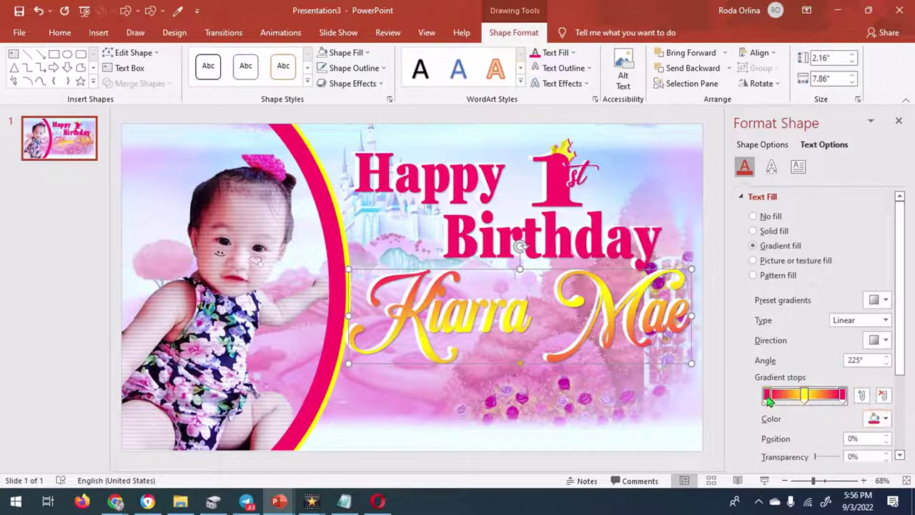
double_click(865, 439)
type("20")
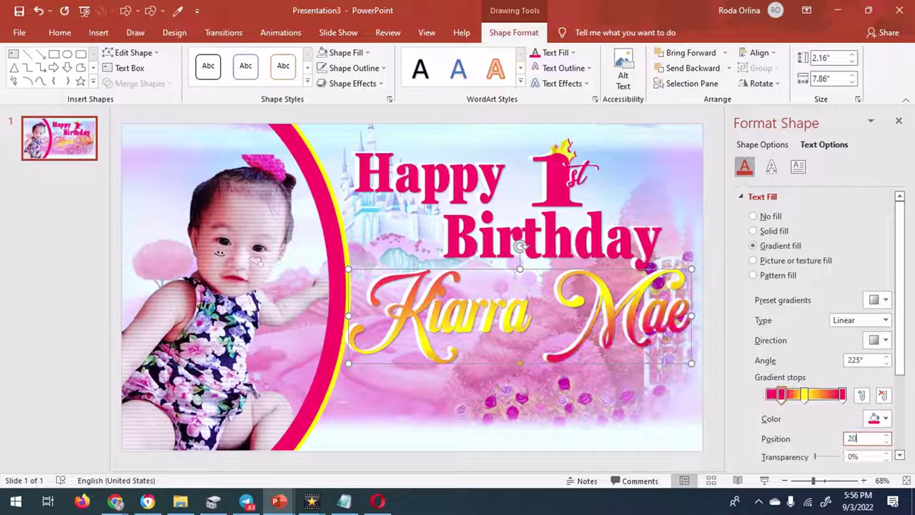
key("BackSpace")
type("5")
key("BackSpace")
type("2")
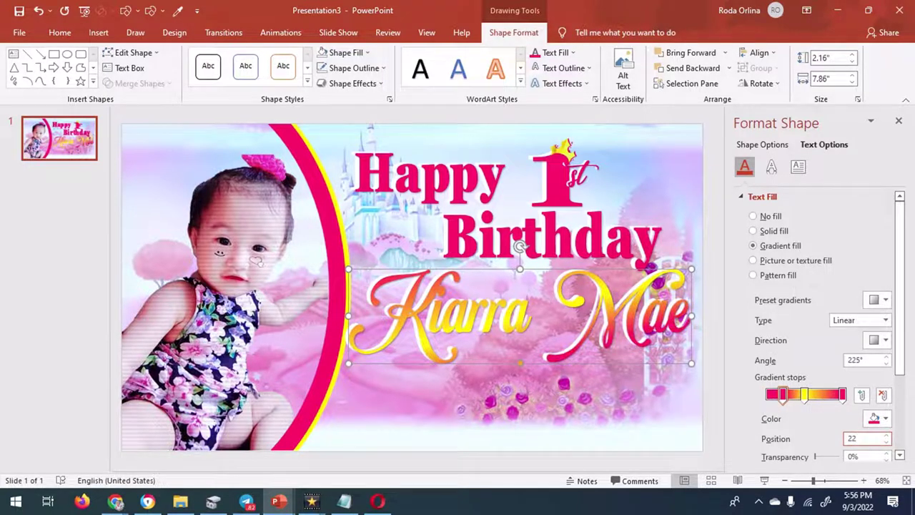
Move the yellow middle gradient stop to 70%.
left_click(804, 394)
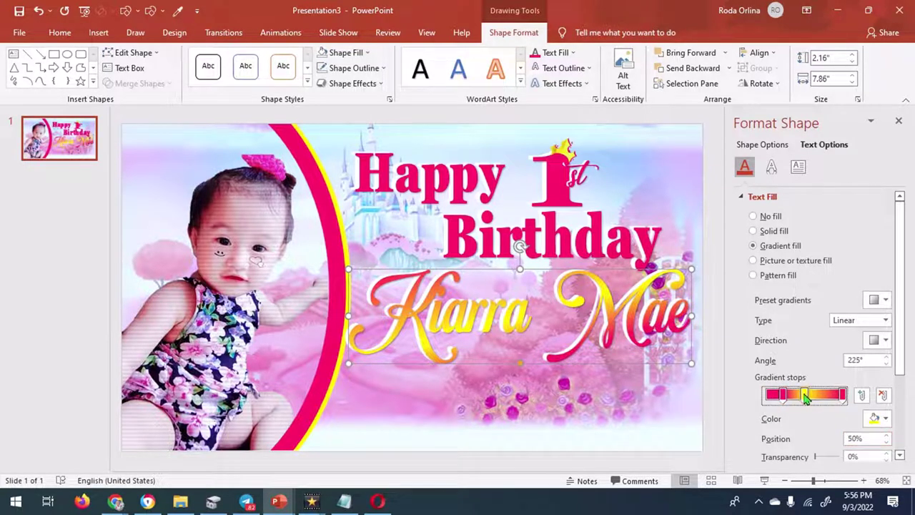
double_click(885, 438)
type("100")
key("Return")
double_click(885, 440)
type("70")
key("Return")
Make the gradient run vertically at 90° and fine-tune a left stop's position.
left_click(880, 341)
left_click(810, 374)
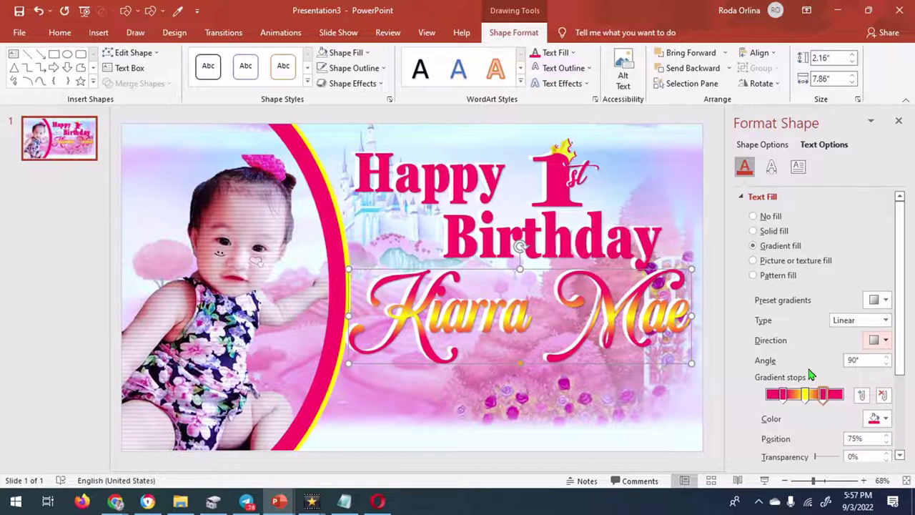
left_click(785, 397)
double_click(885, 438)
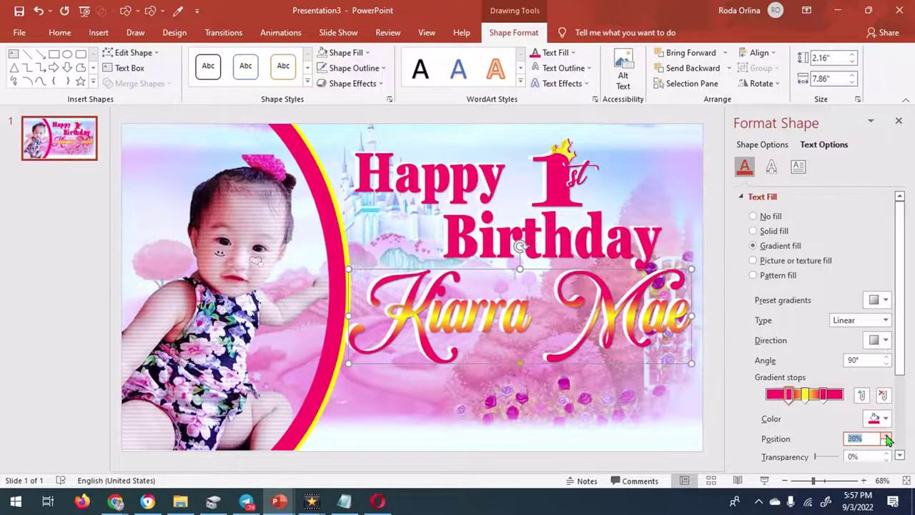
left_click(887, 438)
left_click(887, 437)
left_click(886, 439)
left_click(886, 439)
left_click(886, 447)
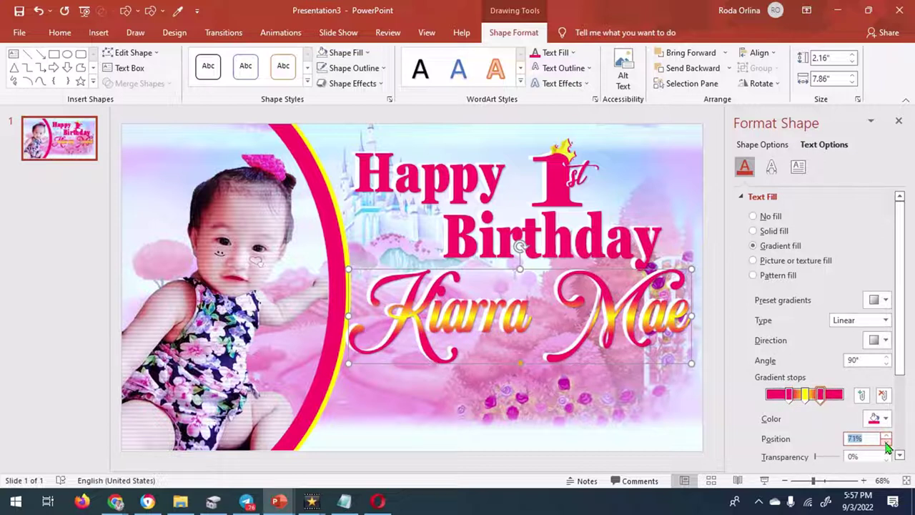
Insert a new WordArt text box for the surname line.
left_click(99, 32)
left_click(674, 78)
left_click(705, 112)
Type the surname into the new WordArt, move it lower, and apply the Frozito font.
left_click_drag(424, 278, 503, 379)
type("ALERIA")
left_click(60, 32)
left_click(257, 58)
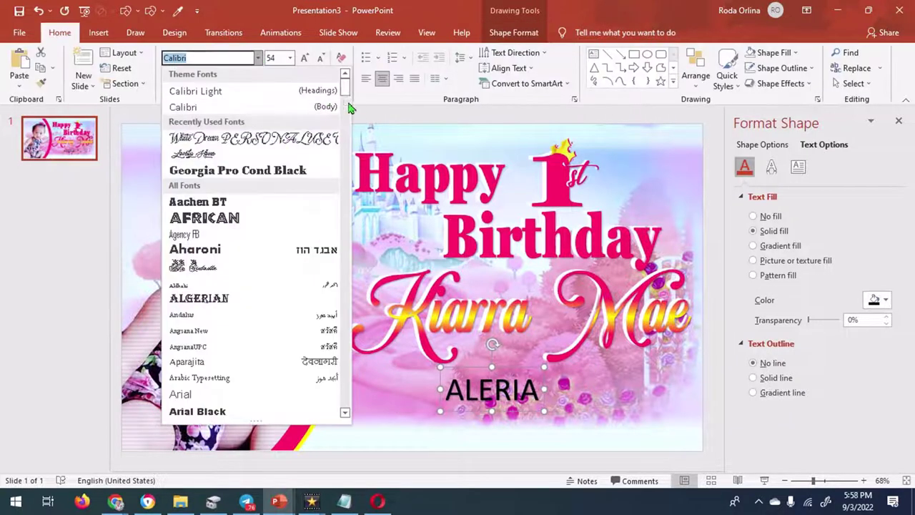
left_click_drag(350, 107, 347, 168)
left_click(254, 181)
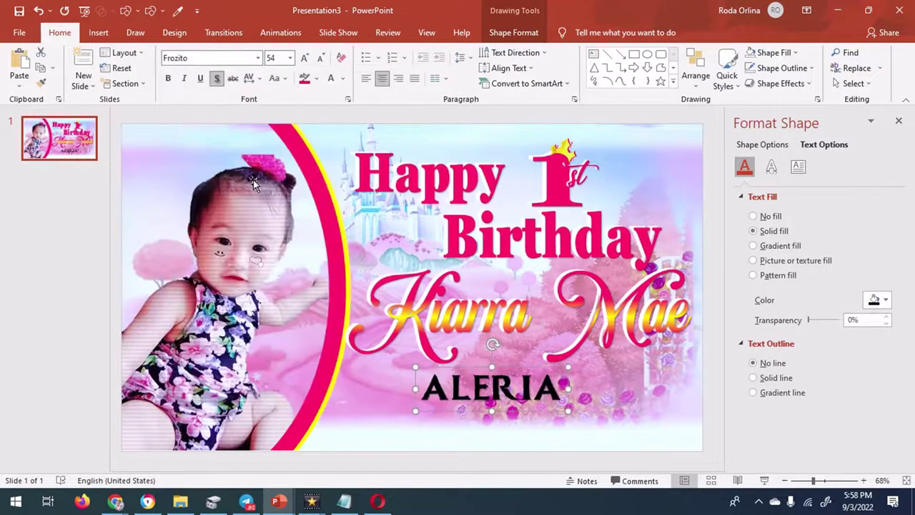
Give the surname a sharp shadow with 0 pt blur and a 190° angle.
left_click(513, 32)
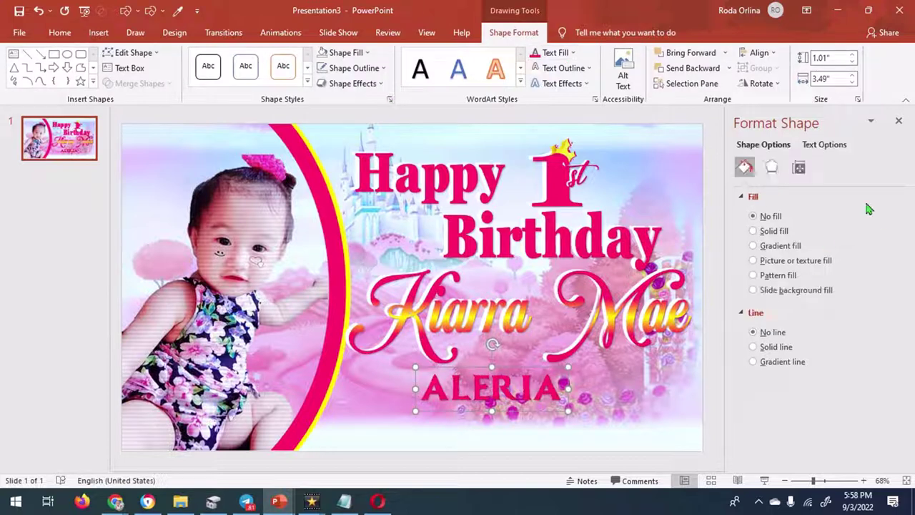
left_click(772, 166)
left_click_drag(807, 298, 802, 297)
left_click(849, 311)
type("1")
key("Return")
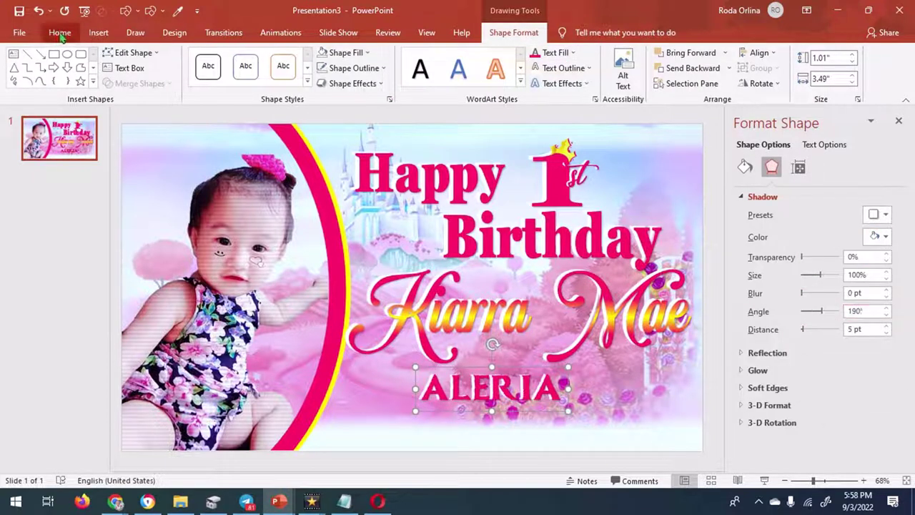
Set the surname to 32 pt with Very Loose spacing, tucked beneath the child's name.
left_click(59, 32)
left_click_drag(443, 392, 458, 349)
left_click(321, 57)
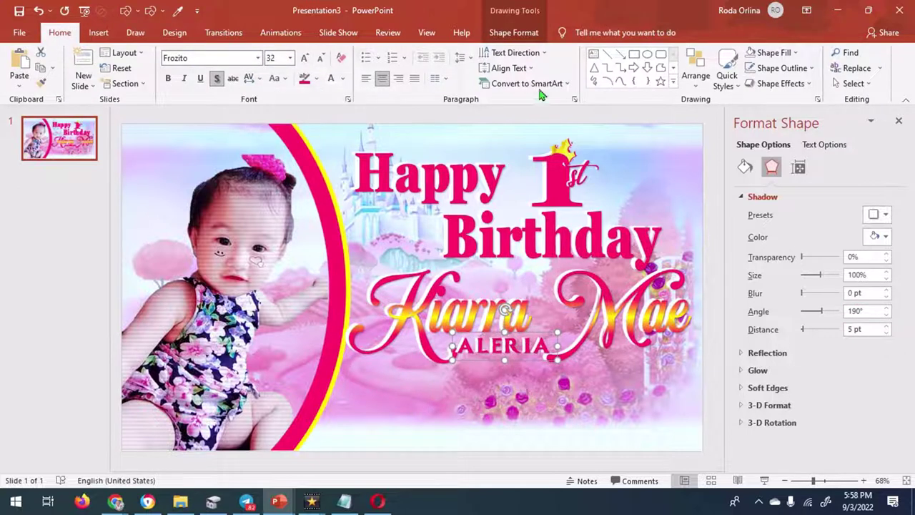
left_click(514, 32)
left_click(59, 32)
left_click(250, 78)
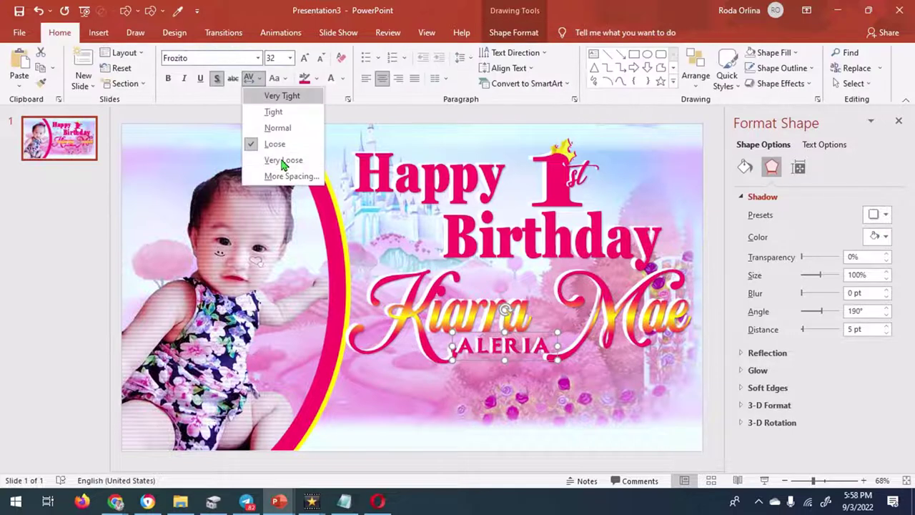
left_click(283, 160)
key("Up")
key("Right")
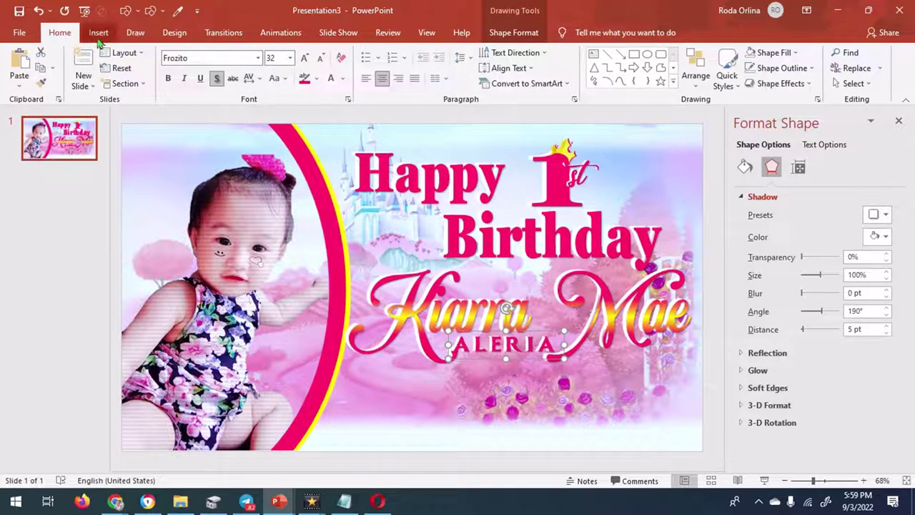
Add a WordArt date '09.14.2022' at size 28 just under 'Birthday'.
left_click(98, 32)
left_click(674, 77)
left_click(680, 113)
left_click(321, 57)
left_click_drag(400, 265, 496, 254)
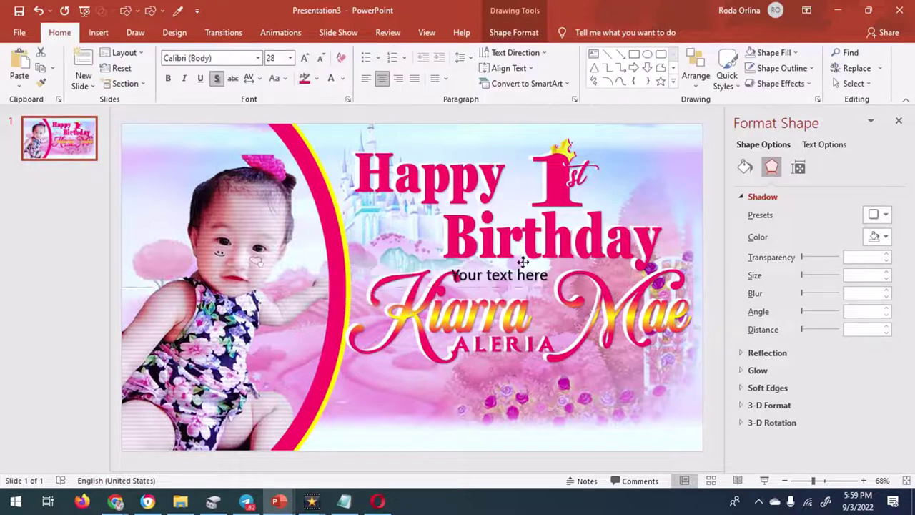
type("09.14.2022")
Format the date in BatmanForeverAlternate, 24 pt, with white font colour.
left_click(529, 36)
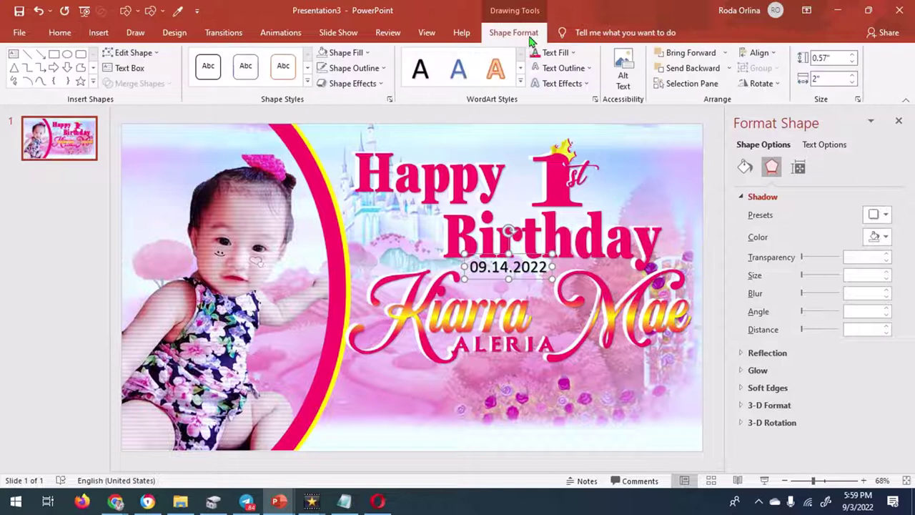
left_click(59, 32)
left_click(258, 58)
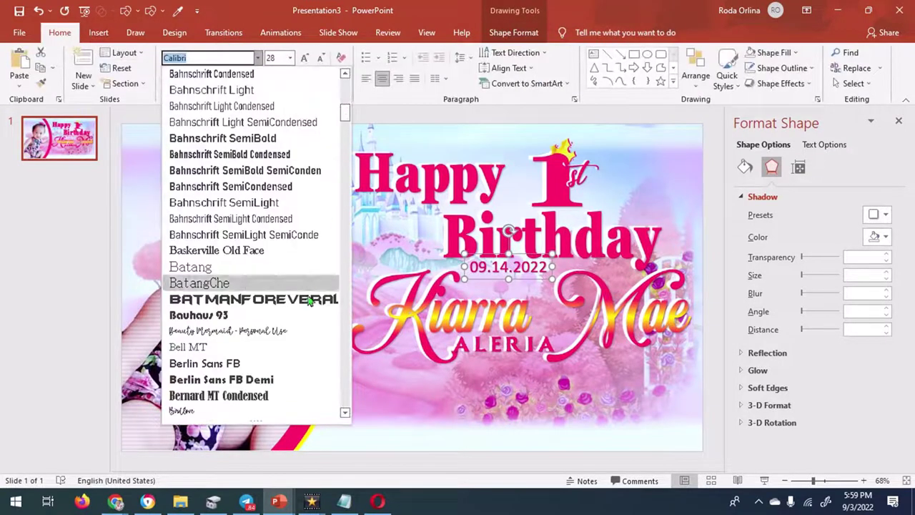
left_click(221, 355)
left_click(320, 58)
left_click(303, 80)
left_click(331, 80)
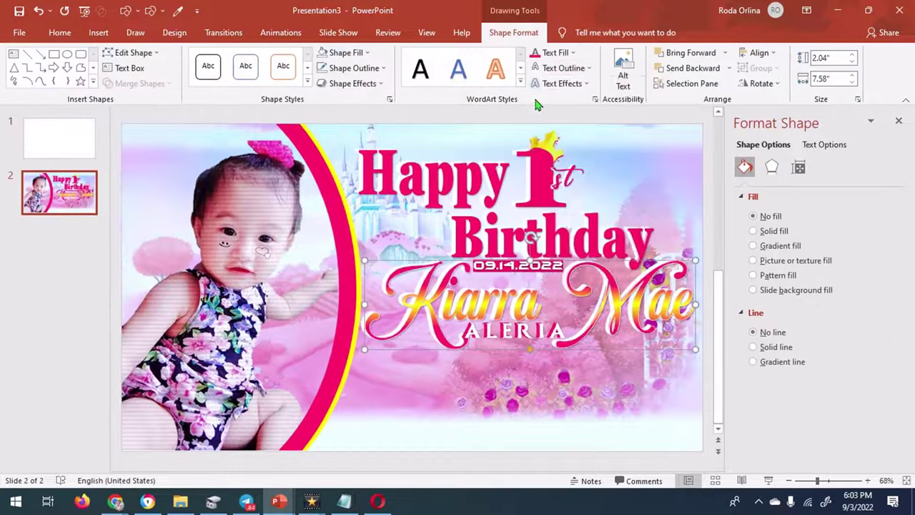
Insert three baby photos from this device and set their picture border to No Outline.
left_click(98, 32)
left_click(98, 71)
left_click(118, 120)
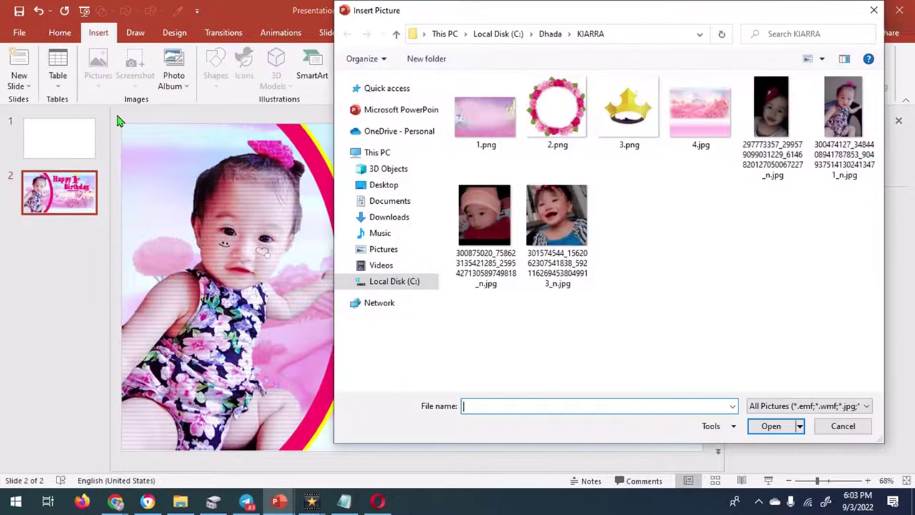
left_click(557, 215)
left_click(484, 214, "ctrl")
left_click(772, 107, "ctrl")
left_click(771, 426)
left_click(551, 55)
left_click(536, 198)
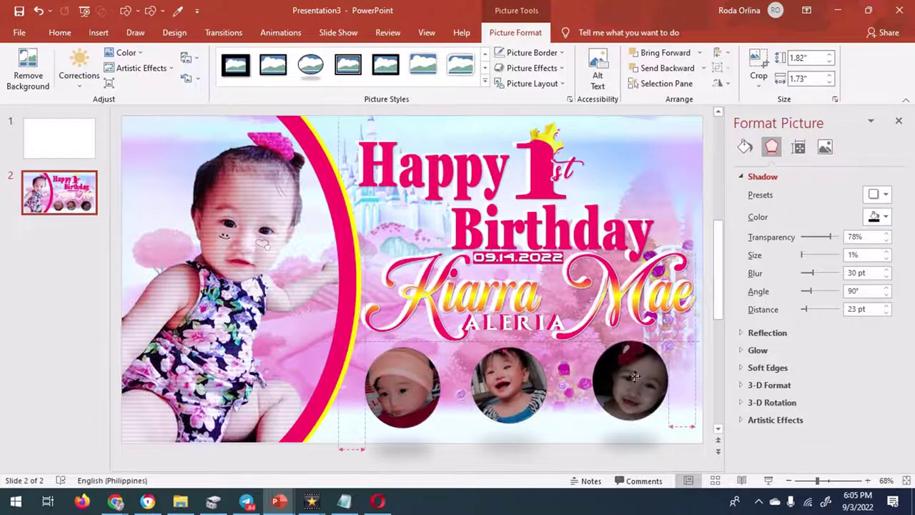
Nudge the middle round photo slightly right and adjust the round photos in the row.
left_click_drag(514, 387, 524, 387)
left_click(126, 52)
left_click(78, 75)
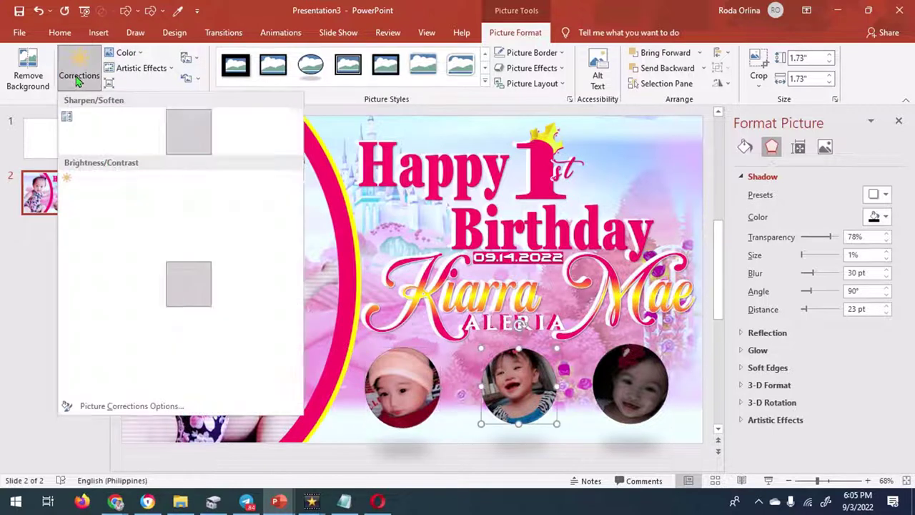
left_click(79, 75)
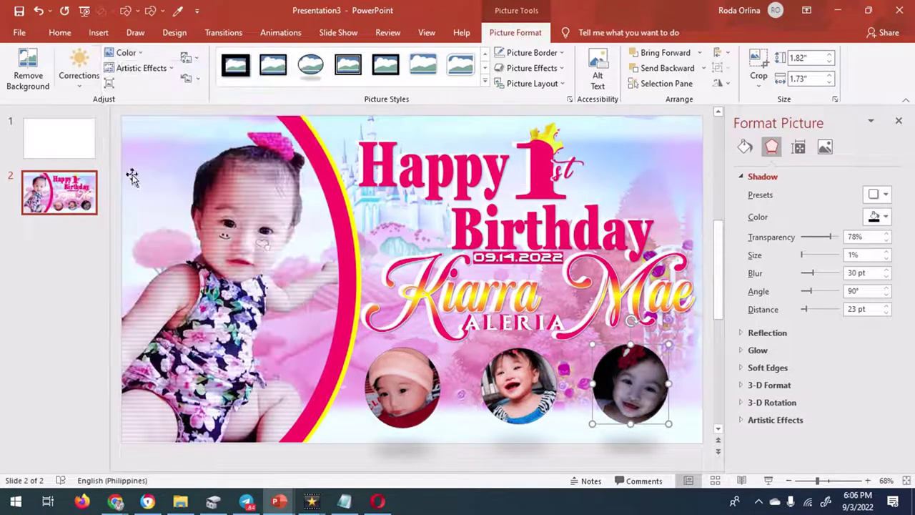
Insert the 2.png flower frame and resize it to encircle the first photo.
left_click(99, 32)
left_click(98, 75)
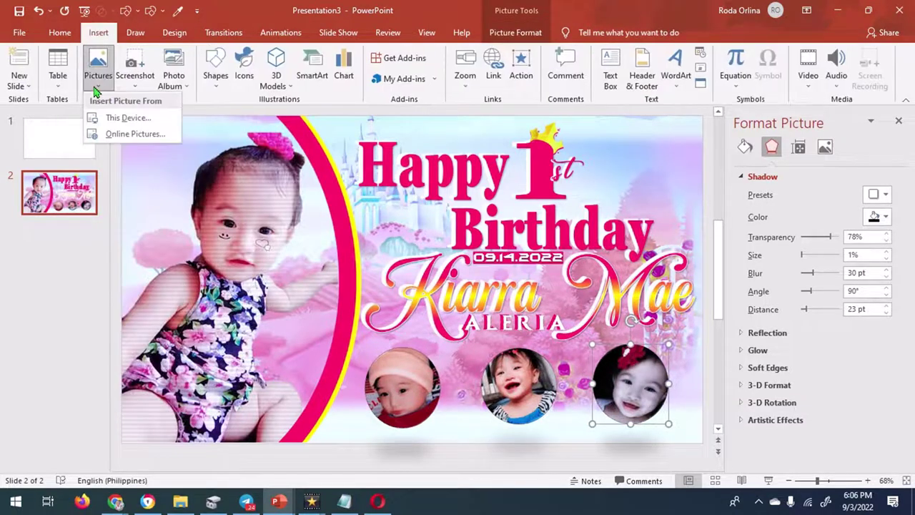
left_click(118, 117)
double_click(557, 107)
left_click_drag(439, 255, 388, 377)
left_click_drag(439, 429, 468, 449)
mouse_move(443, 401)
left_mouse_down()
mouse_move(441, 418)
mouse_move(671, 416)
left_mouse_up()
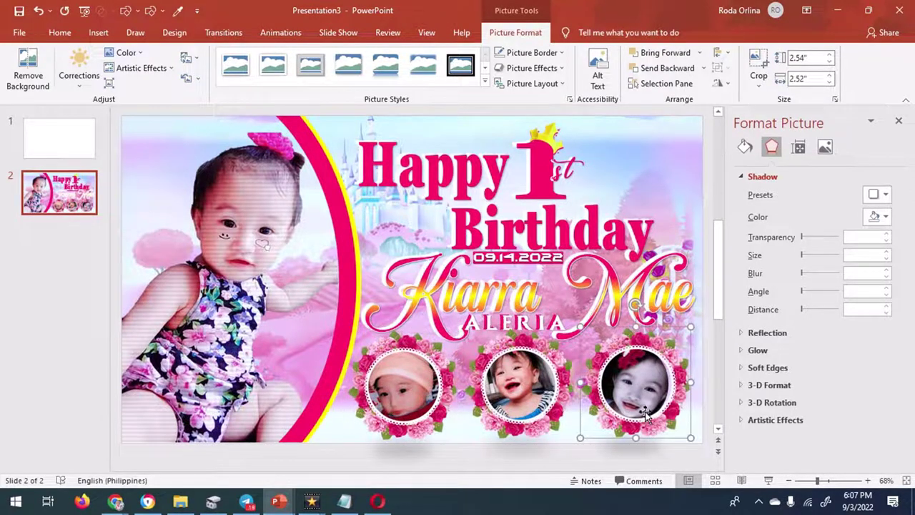
Close the picture formatting panels and delete the empty first slide.
left_click(538, 427)
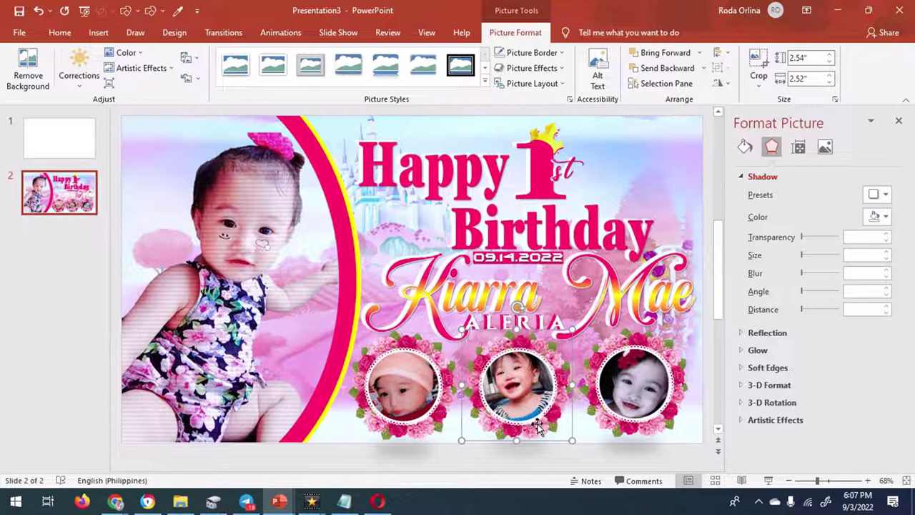
key("Escape")
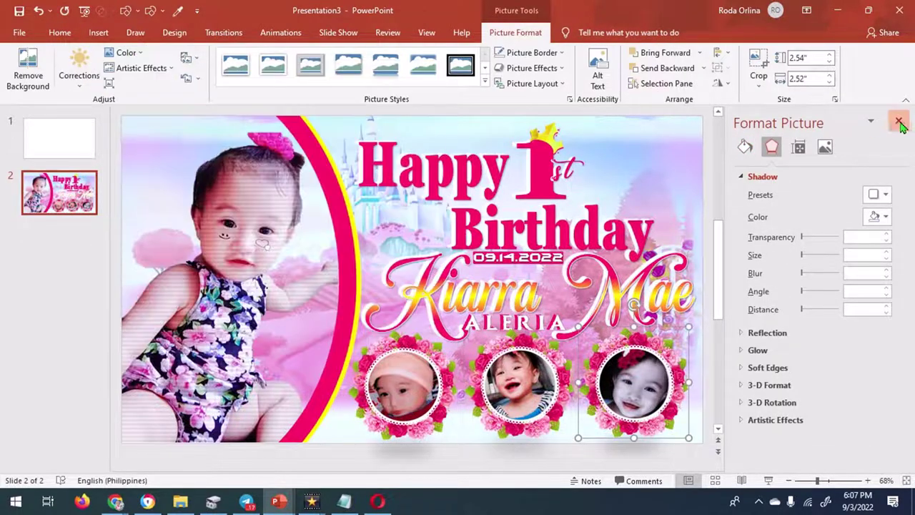
left_click(899, 121)
left_click(885, 213)
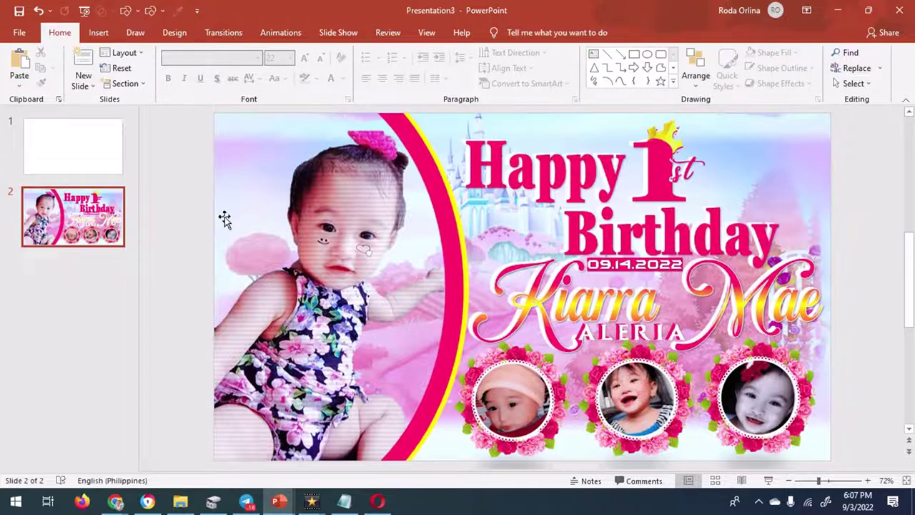
left_click(63, 153)
key("Delete")
Export only the current slide as a PNG image named Presentation3.png.
left_click(17, 34)
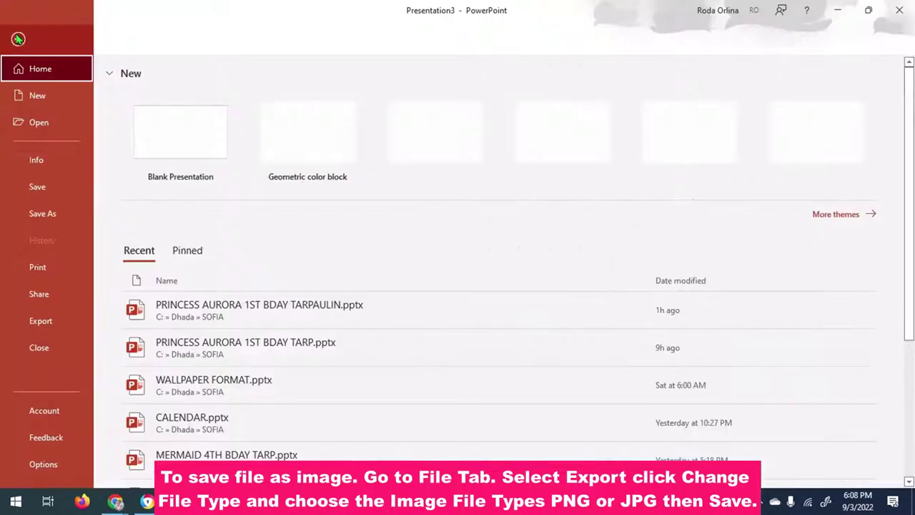
left_click(36, 323)
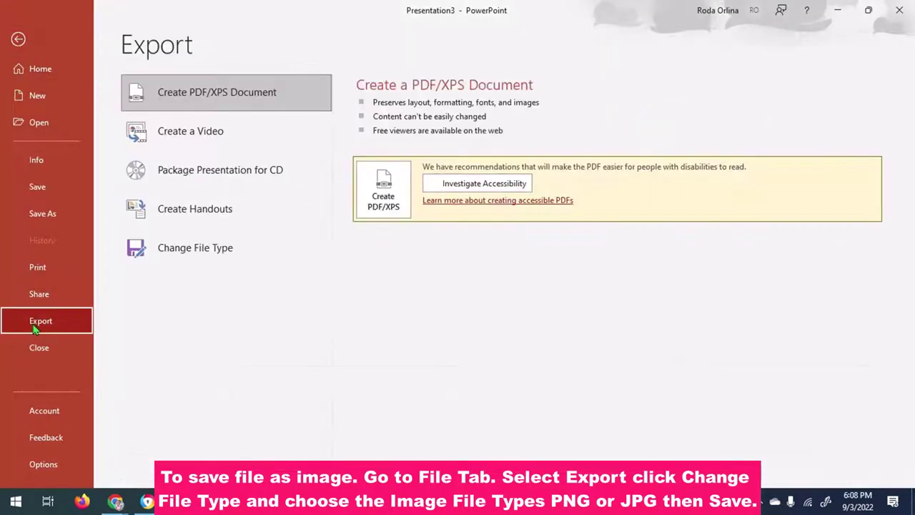
left_click(208, 250)
left_click(376, 262)
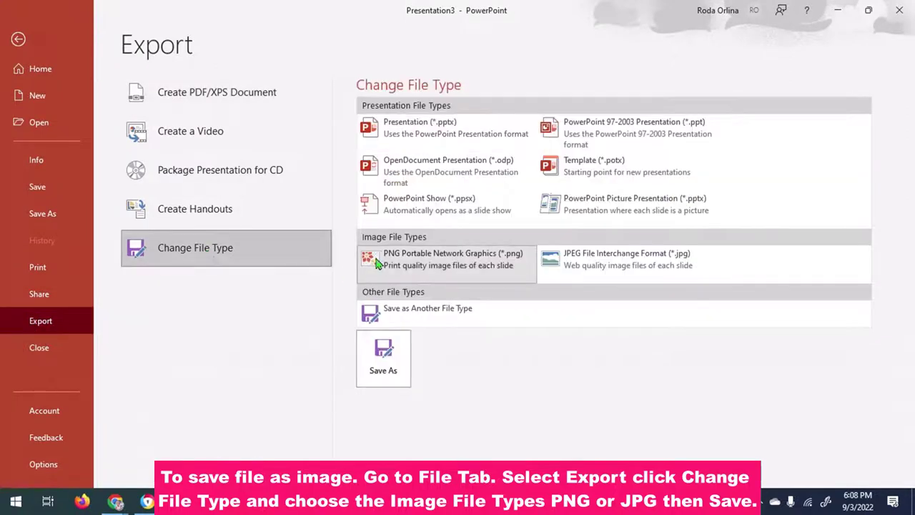
left_click(385, 361)
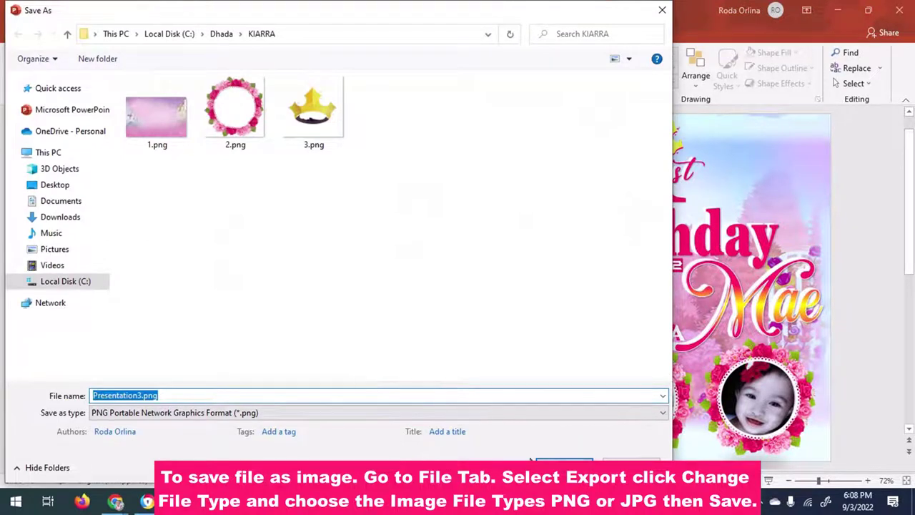
key("Return")
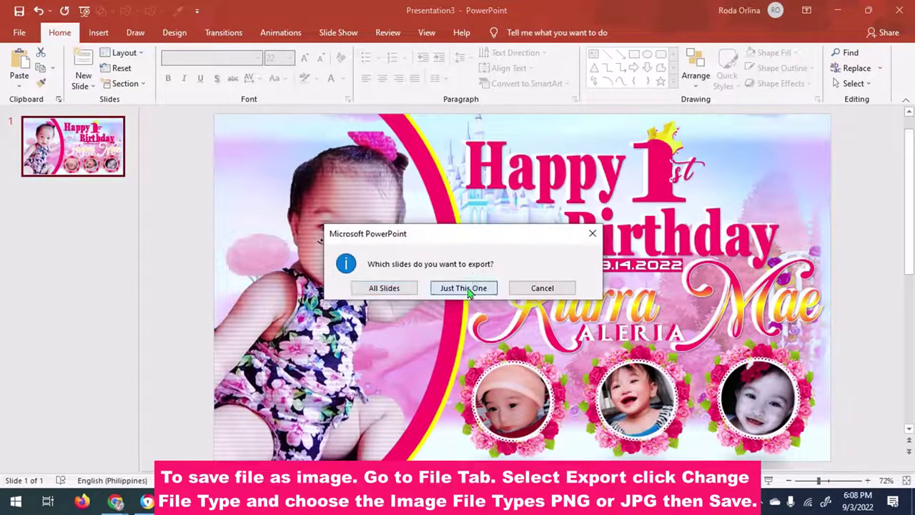
left_click(465, 289)
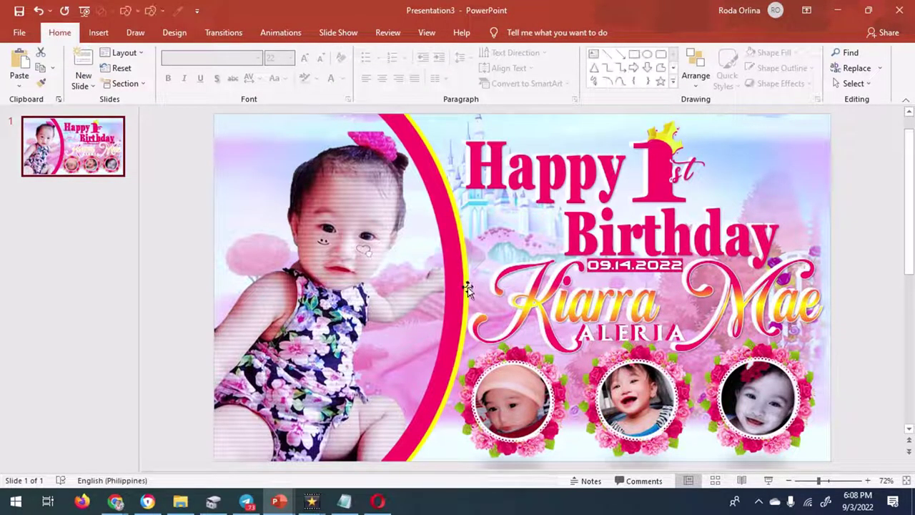
Open Presentation3.png from the KIARRA folder to view the finished banner.
left_click(180, 502)
left_click(402, 305)
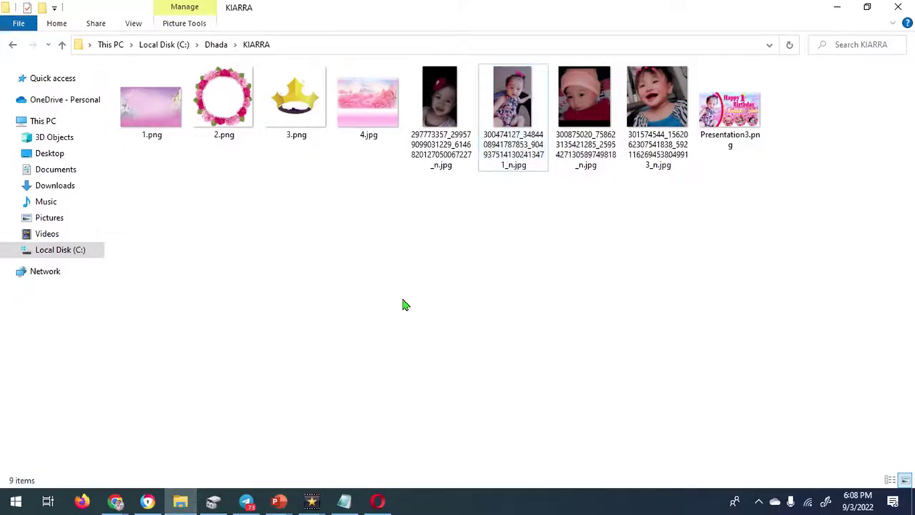
double_click(738, 93)
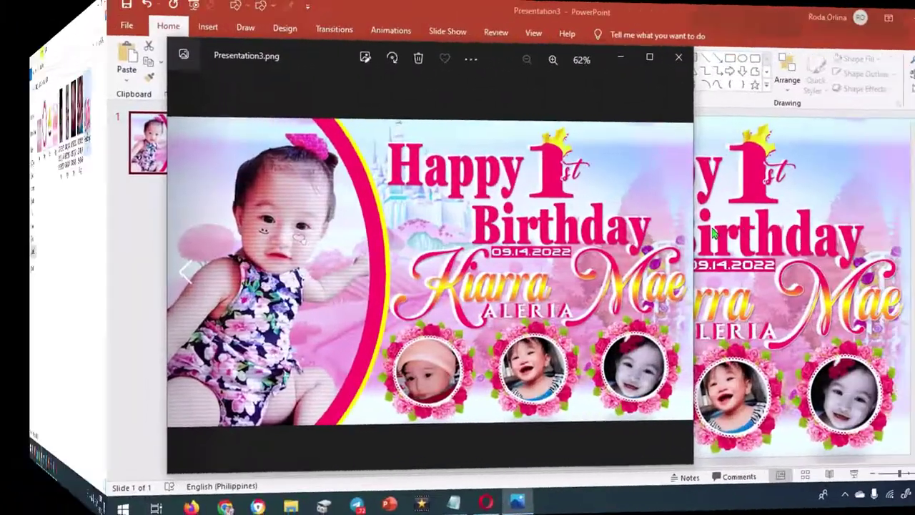